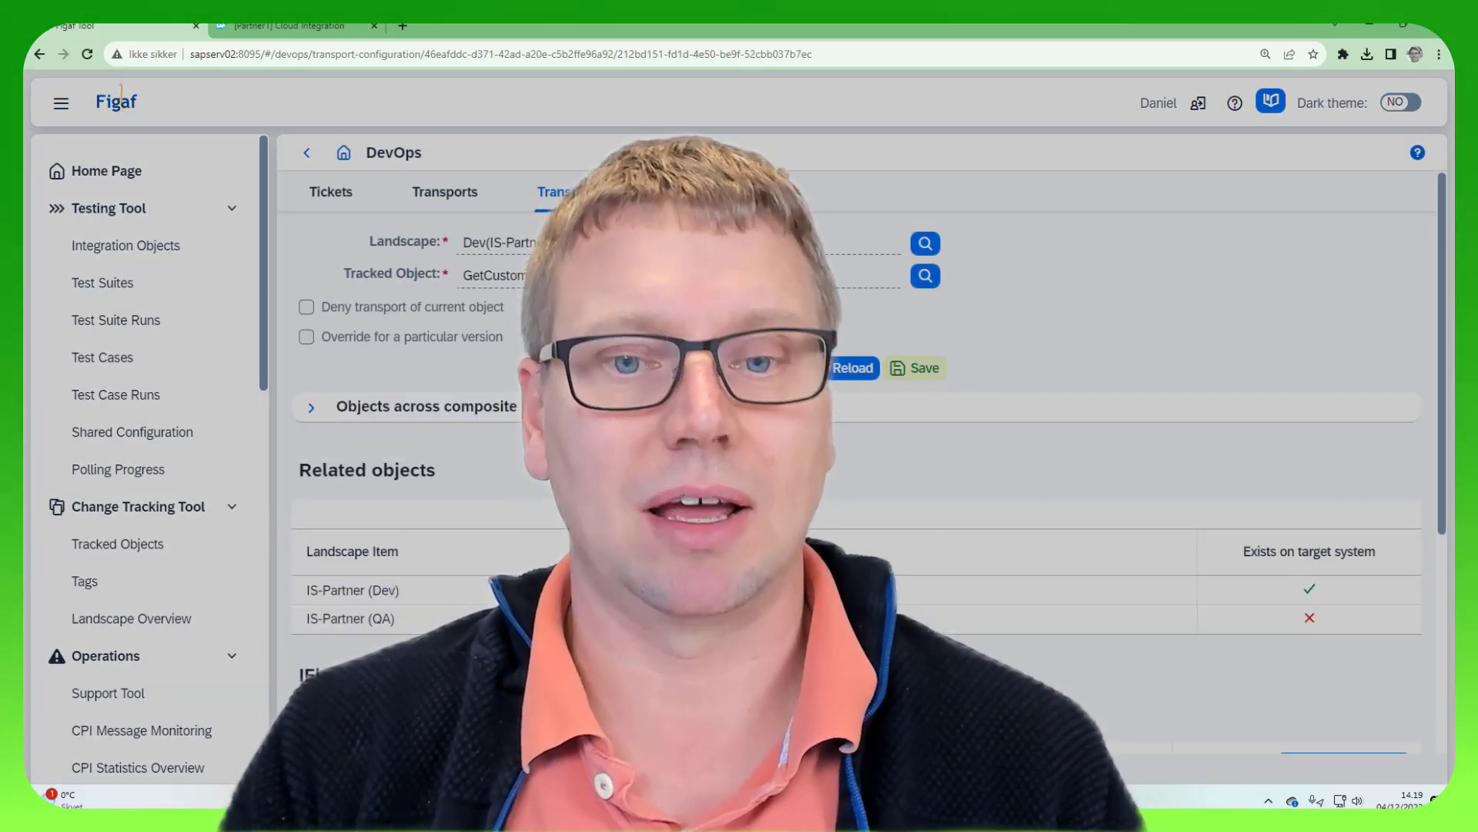
Compare the Dev and QA service URL hosts in the iFlow parameter list.
scroll(855, 462, "down", 5)
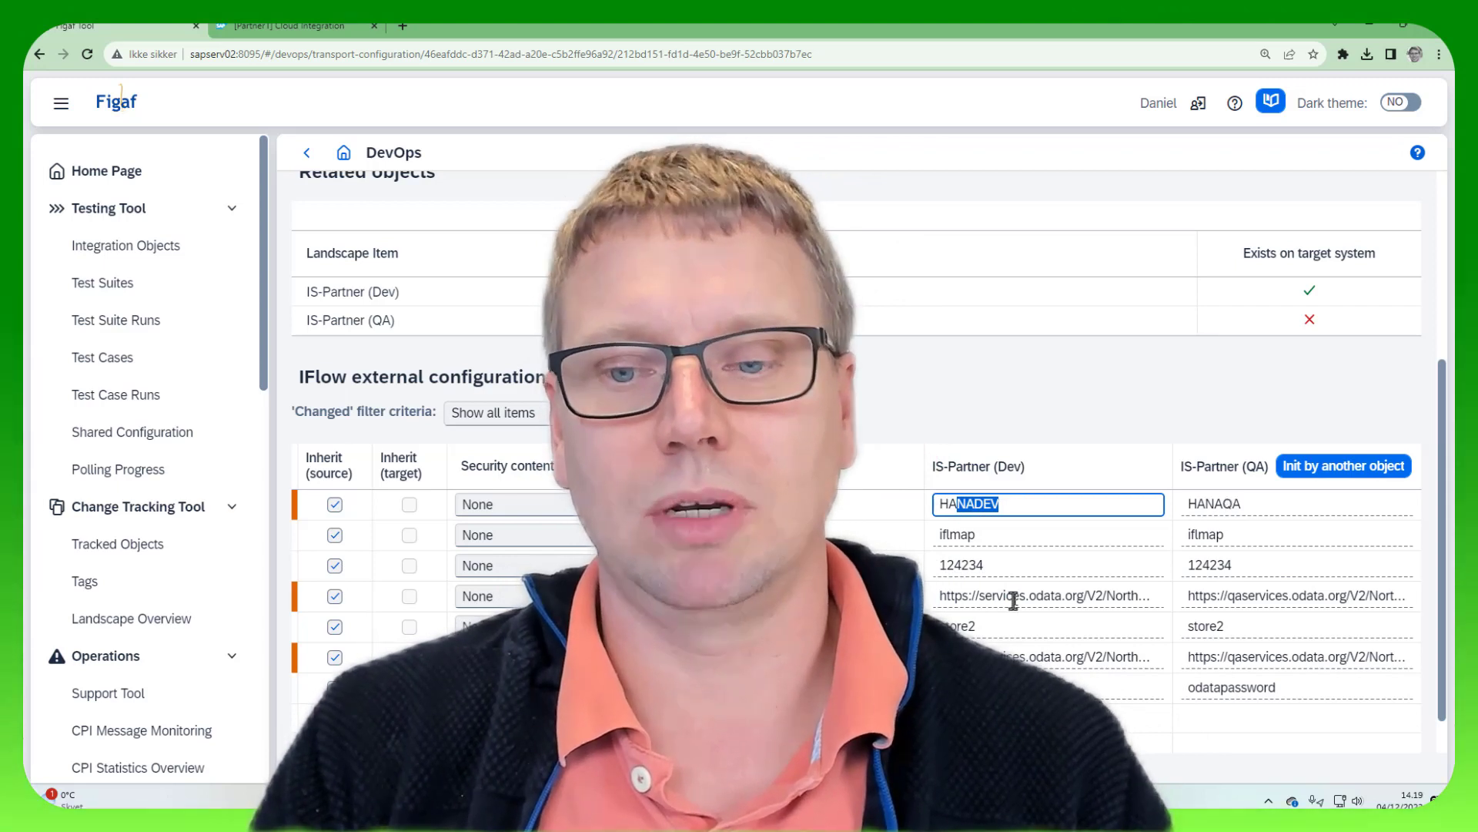
left_click_drag(985, 597, 1065, 599)
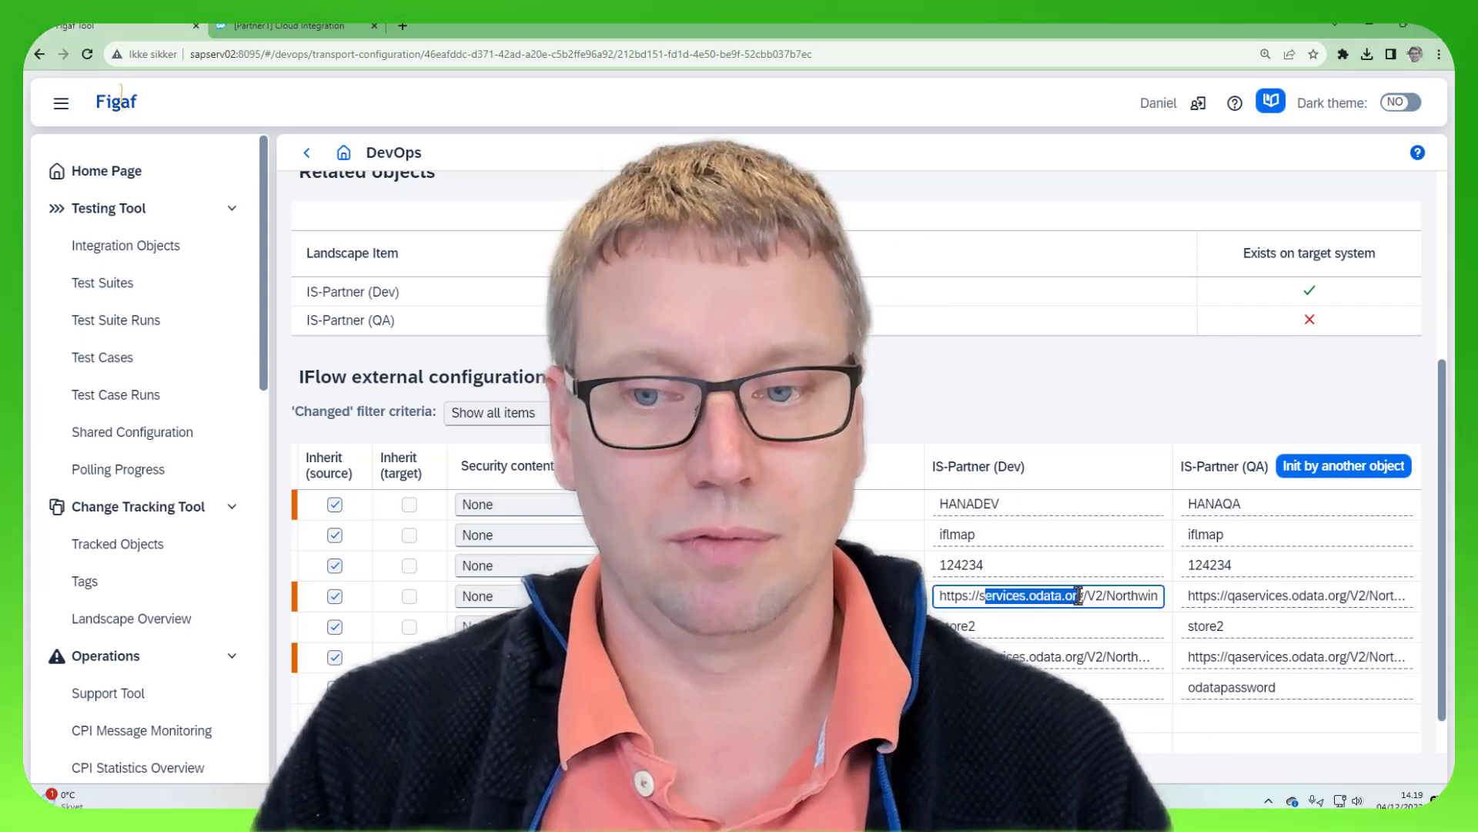
left_click_drag(1229, 597, 1337, 600)
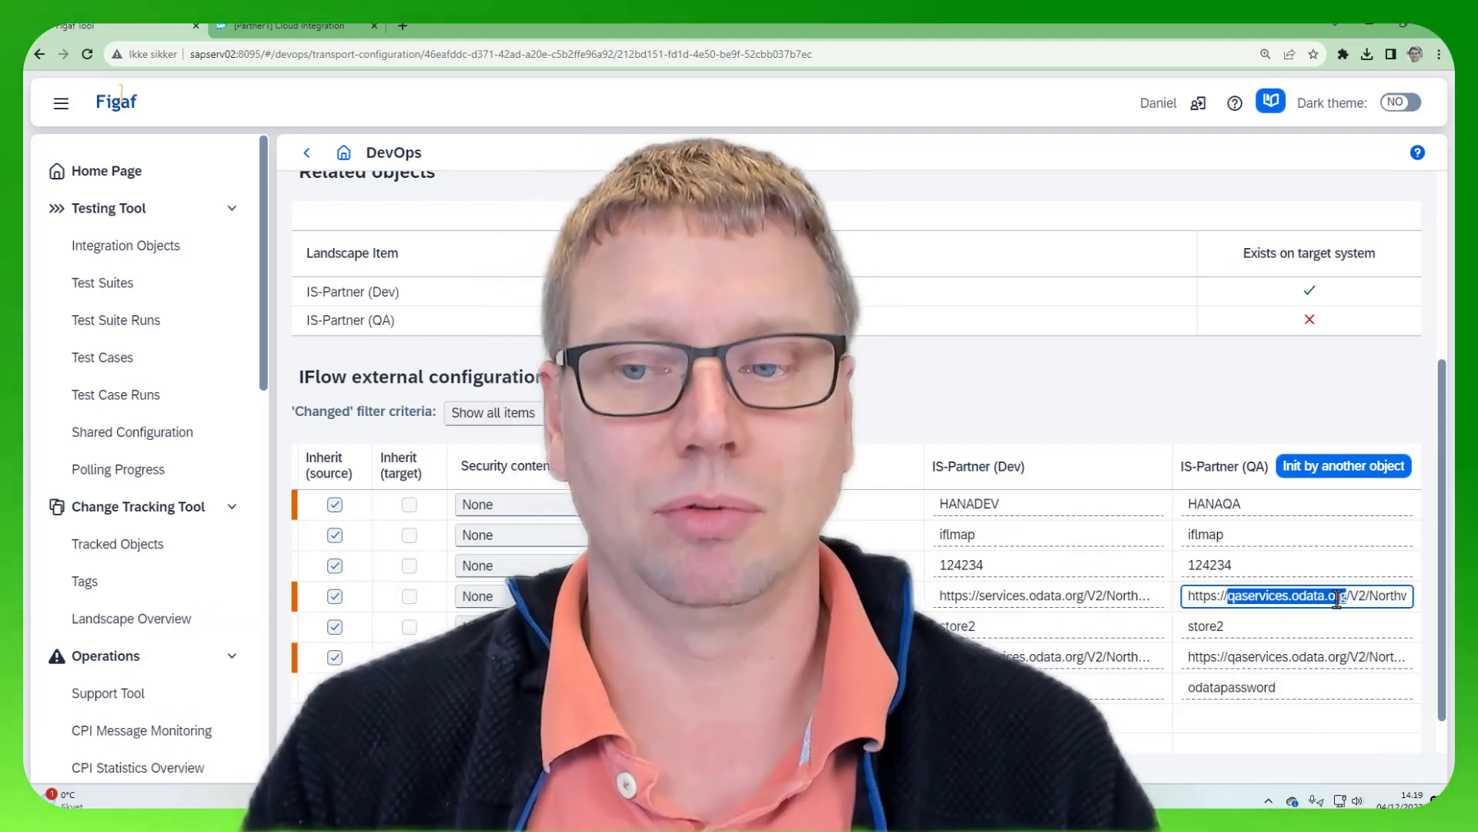
Stop row 3 inheriting from source, set its QA value to DEC 05, and save.
left_click(334, 565)
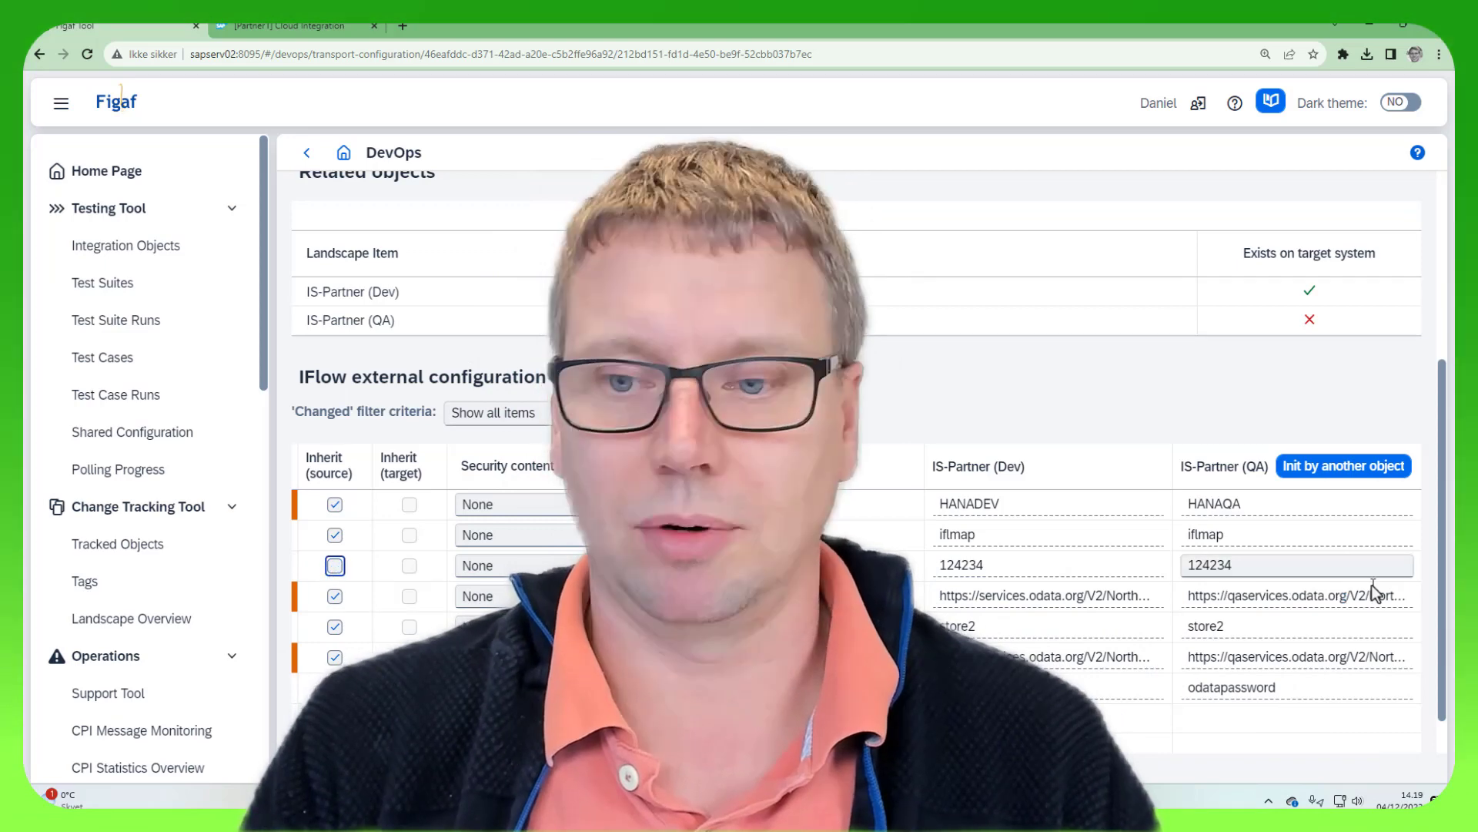
double_click(1274, 564)
type("DE")
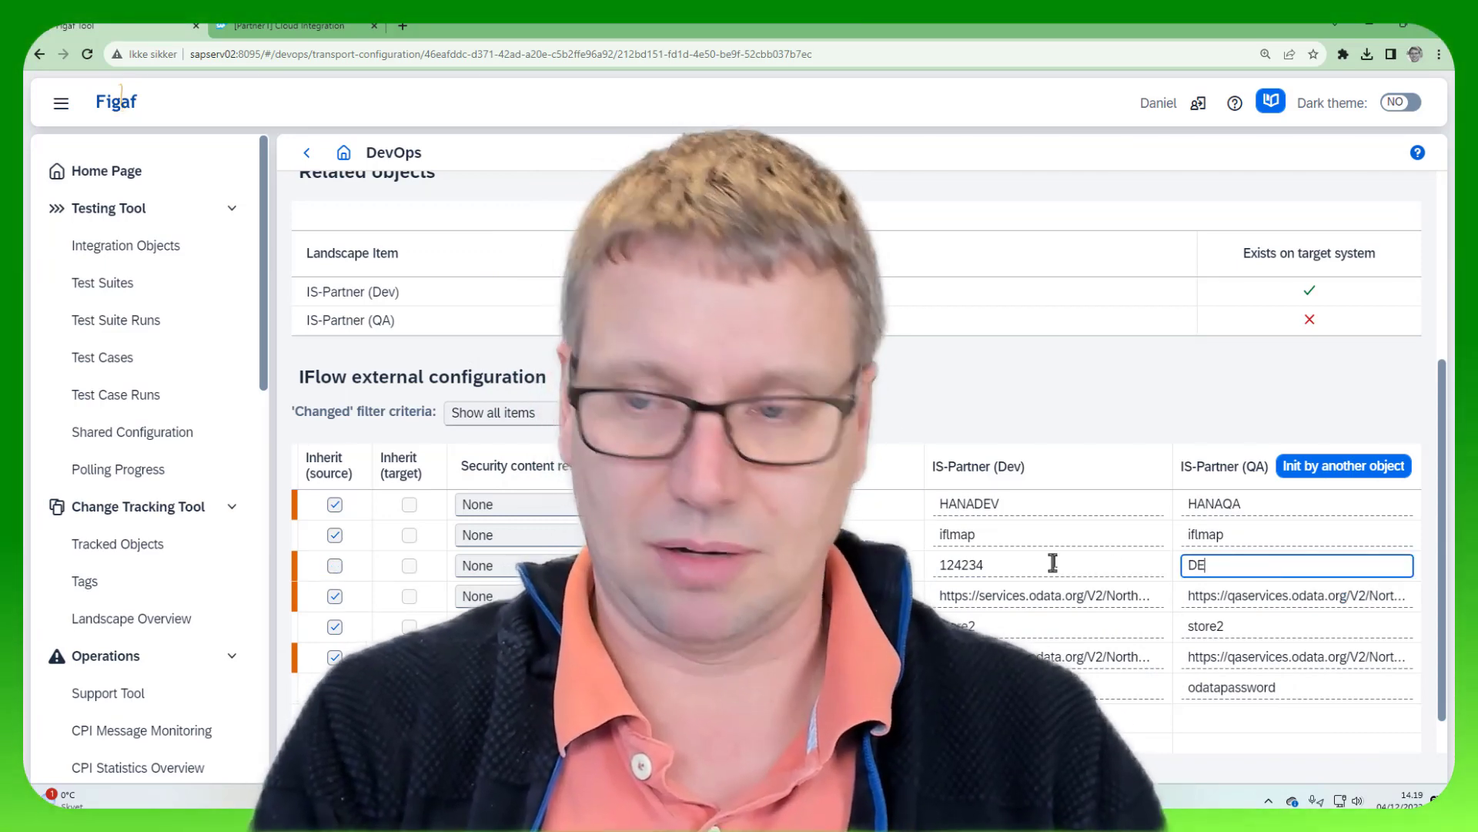
type("C")
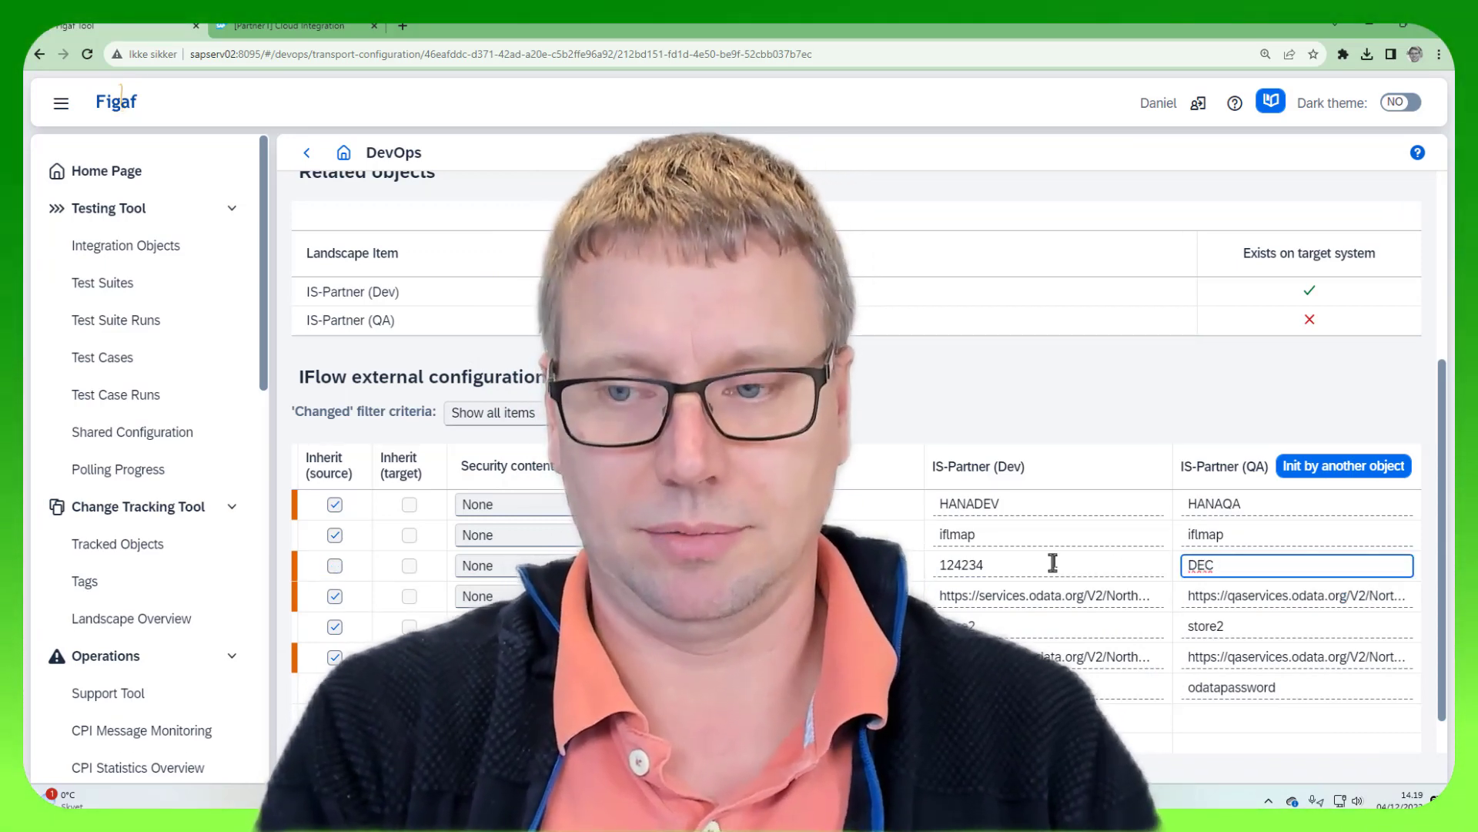
type("M05")
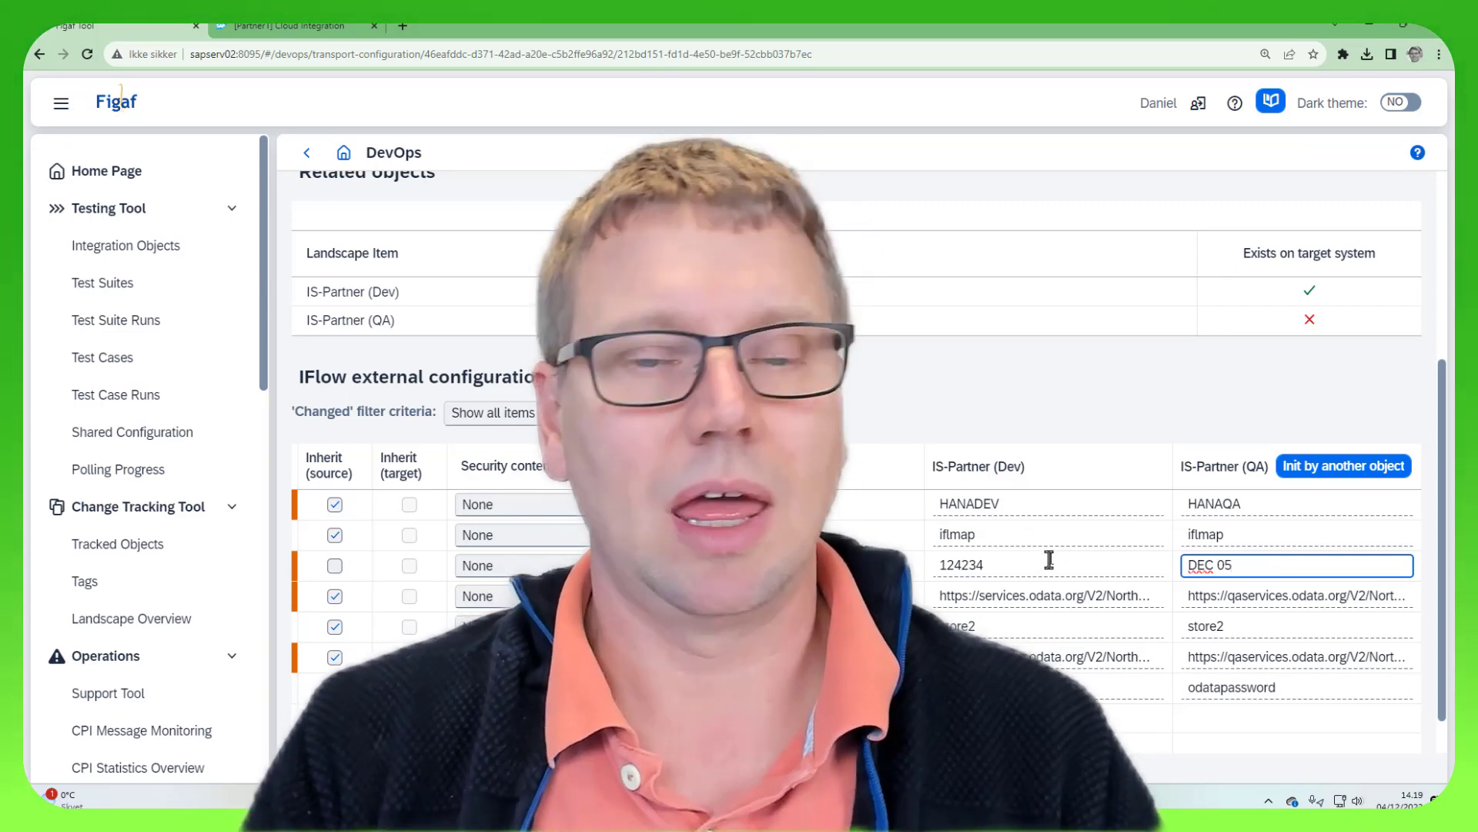
scroll(950, 516, "up", 2)
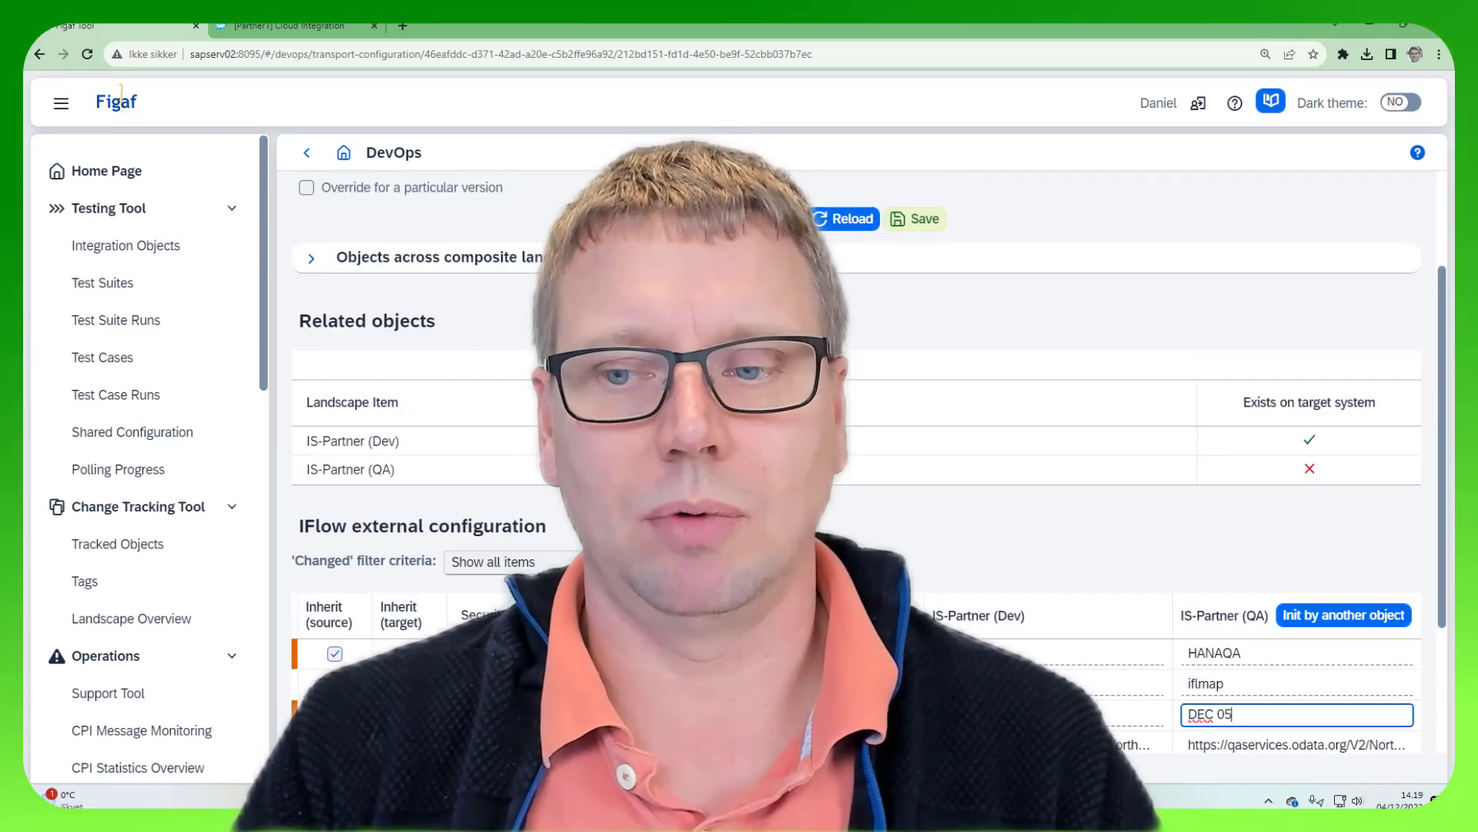
left_click(917, 221)
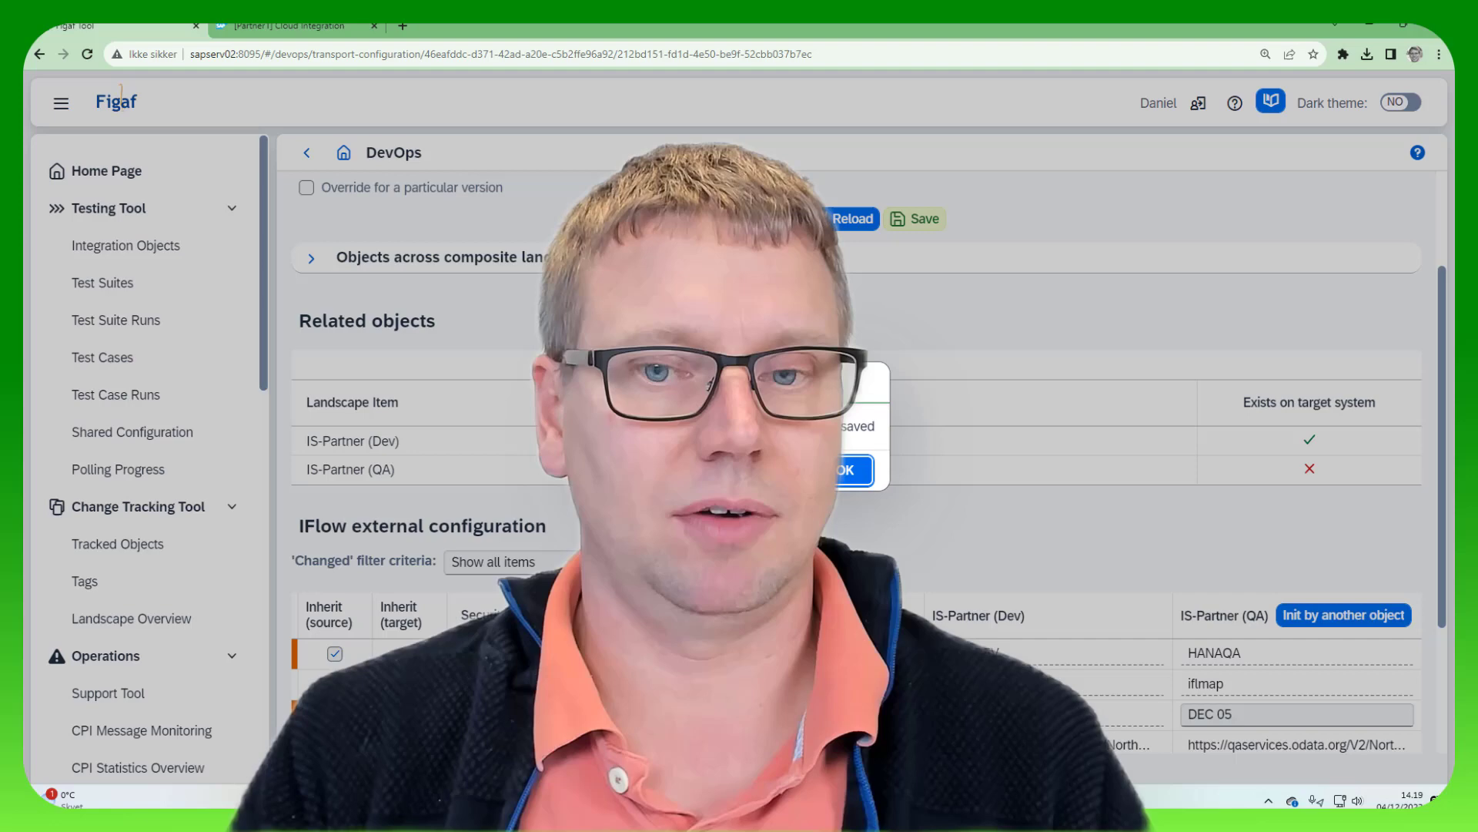
left_click(843, 472)
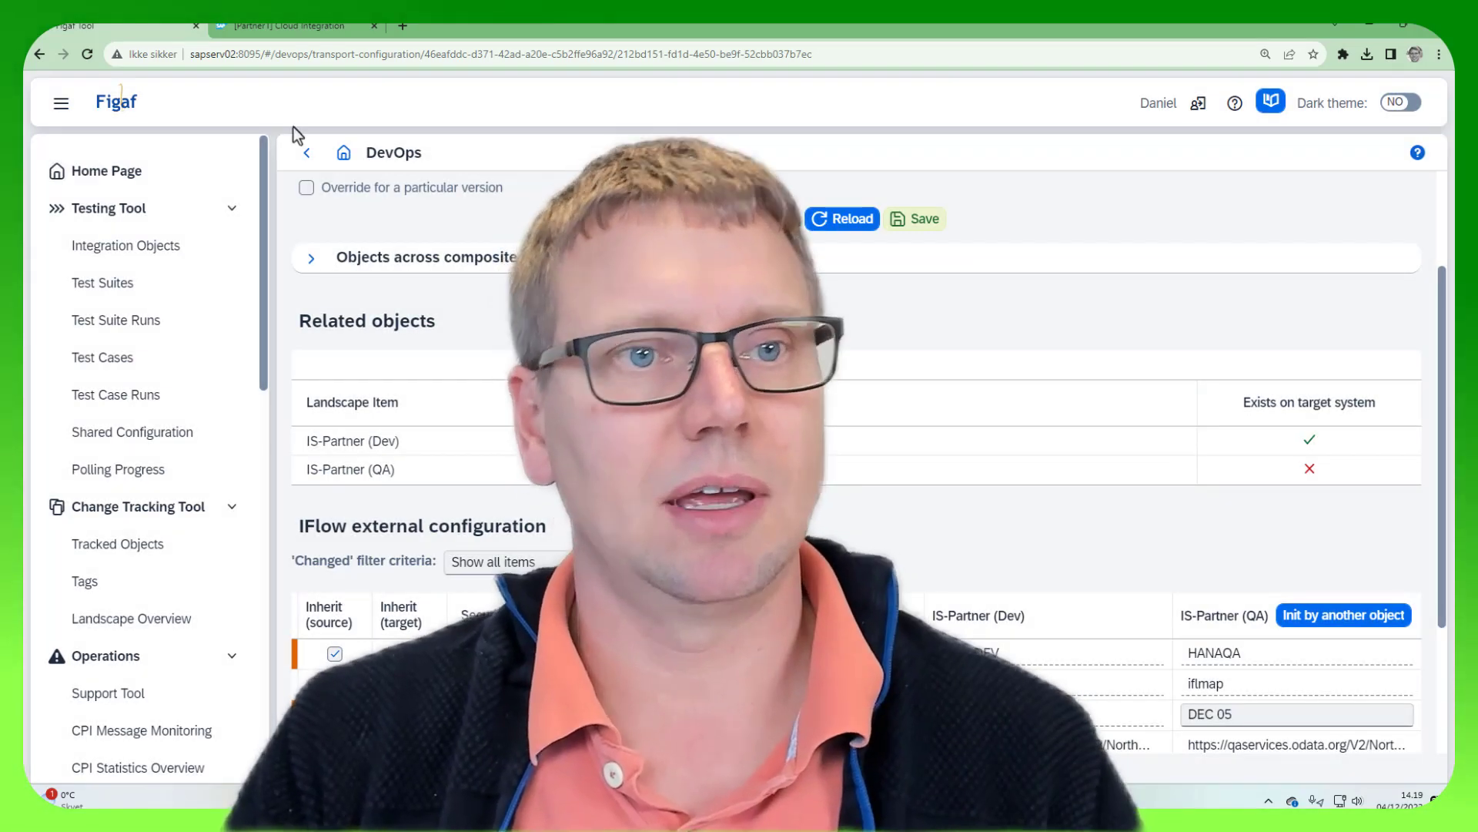
Return to the transport and open the TRANSPORT-1088 configuration parameters CSV in Excel.
left_click(307, 153)
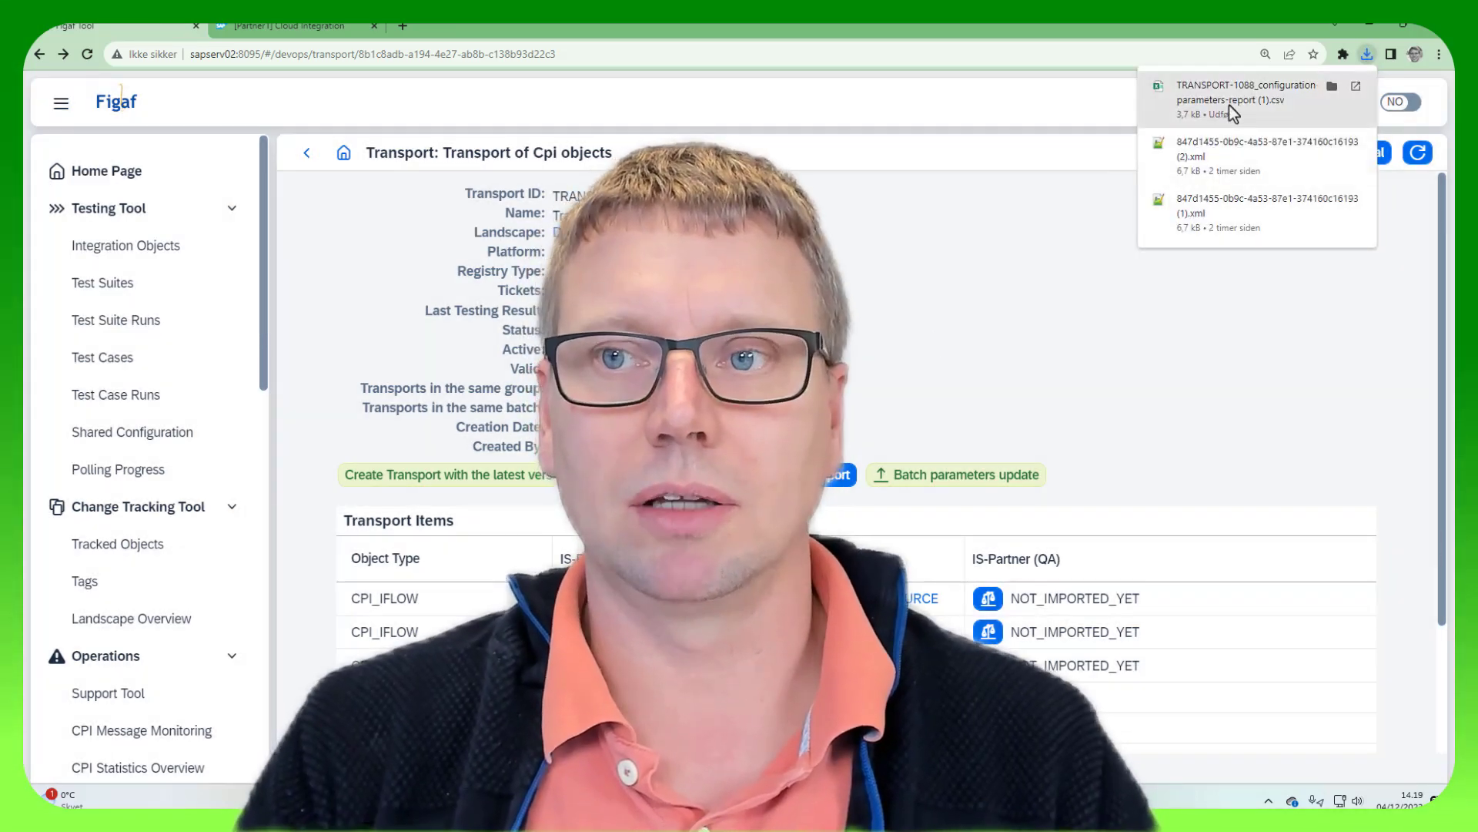
left_click(1229, 99)
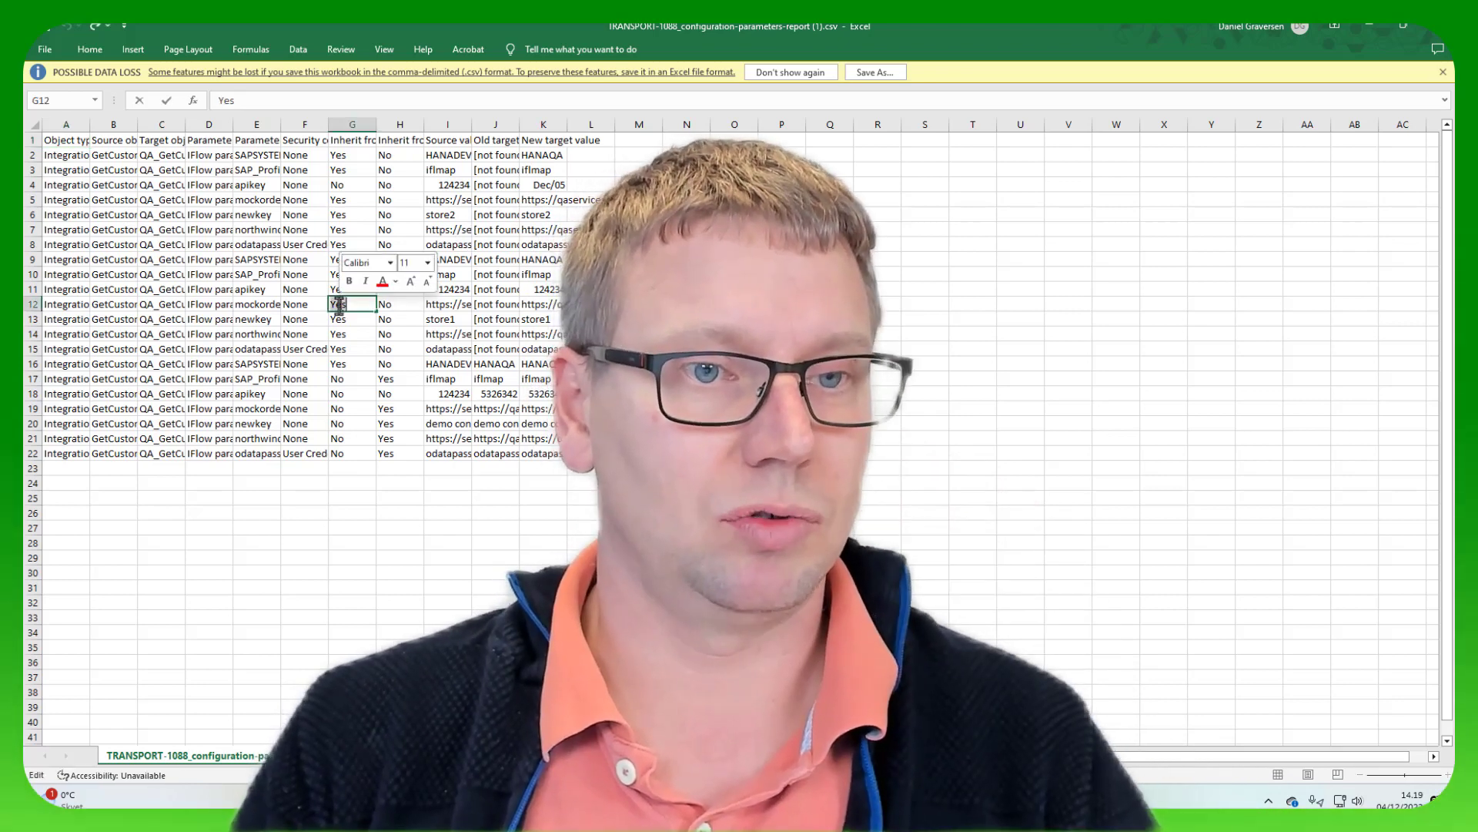
Enter No in cell G12 and change the new target value in K11 to DECBER 34.
type("No")
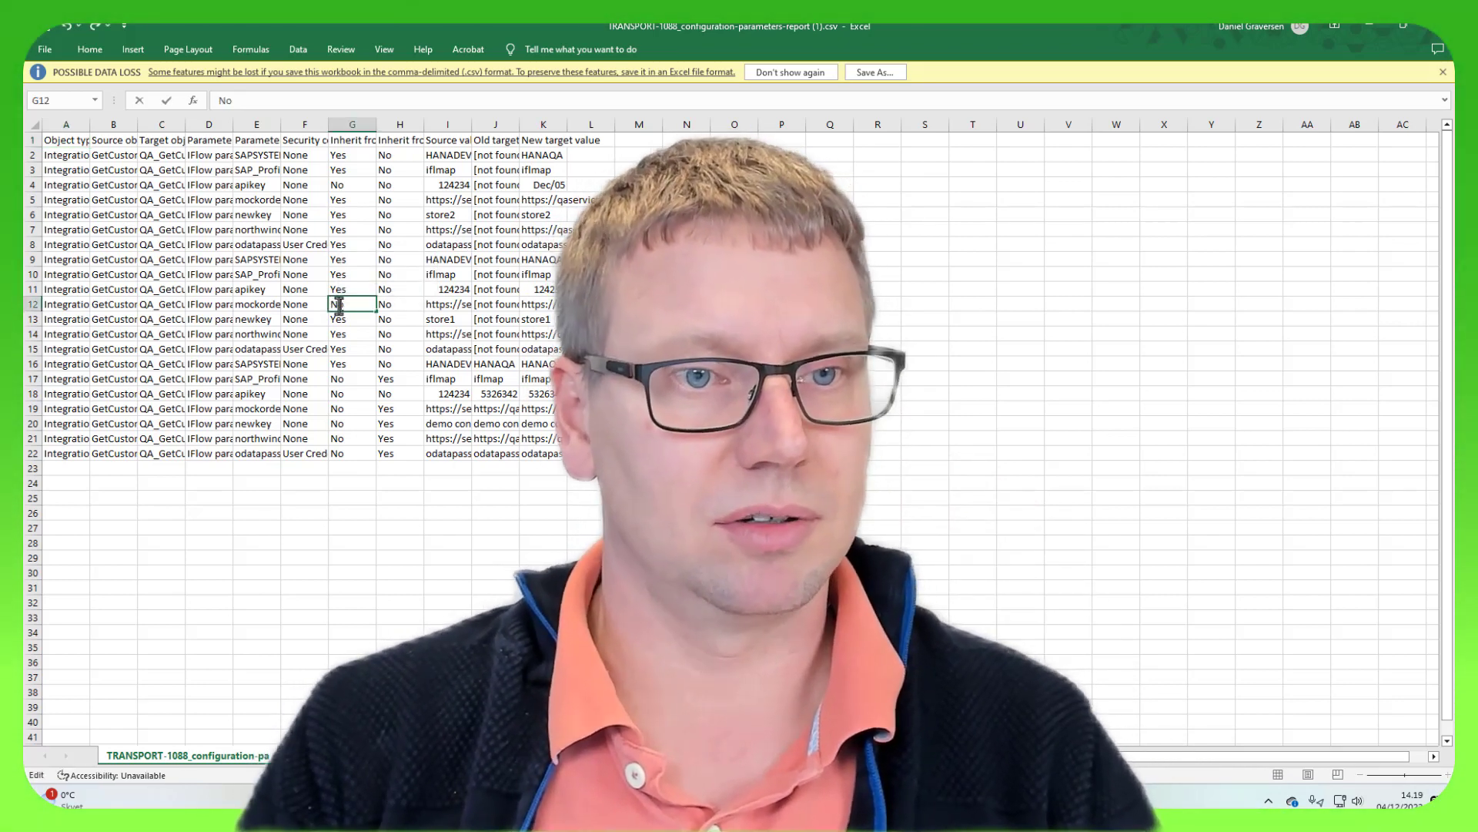
left_click(341, 287)
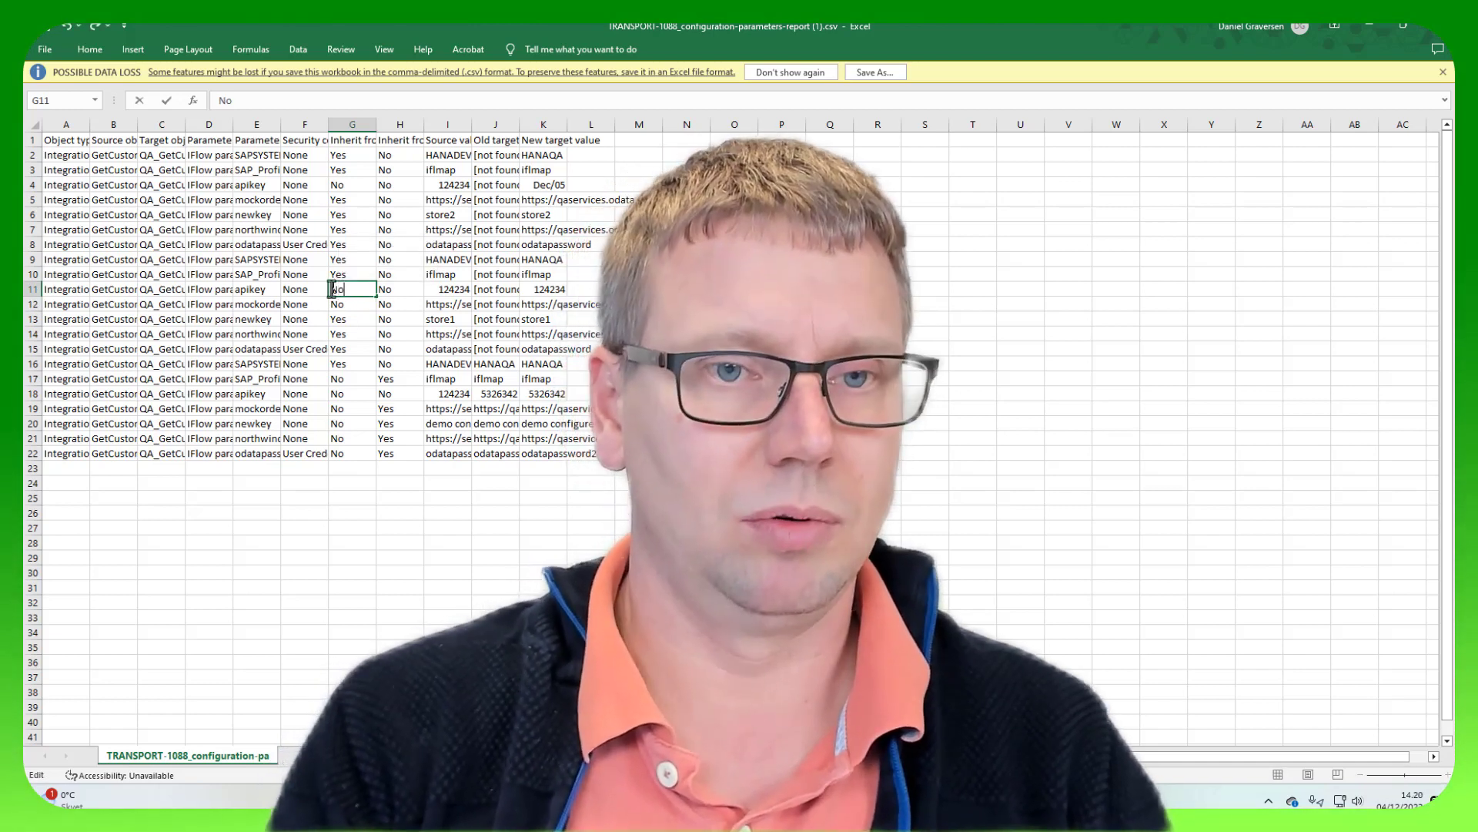
double_click(529, 290)
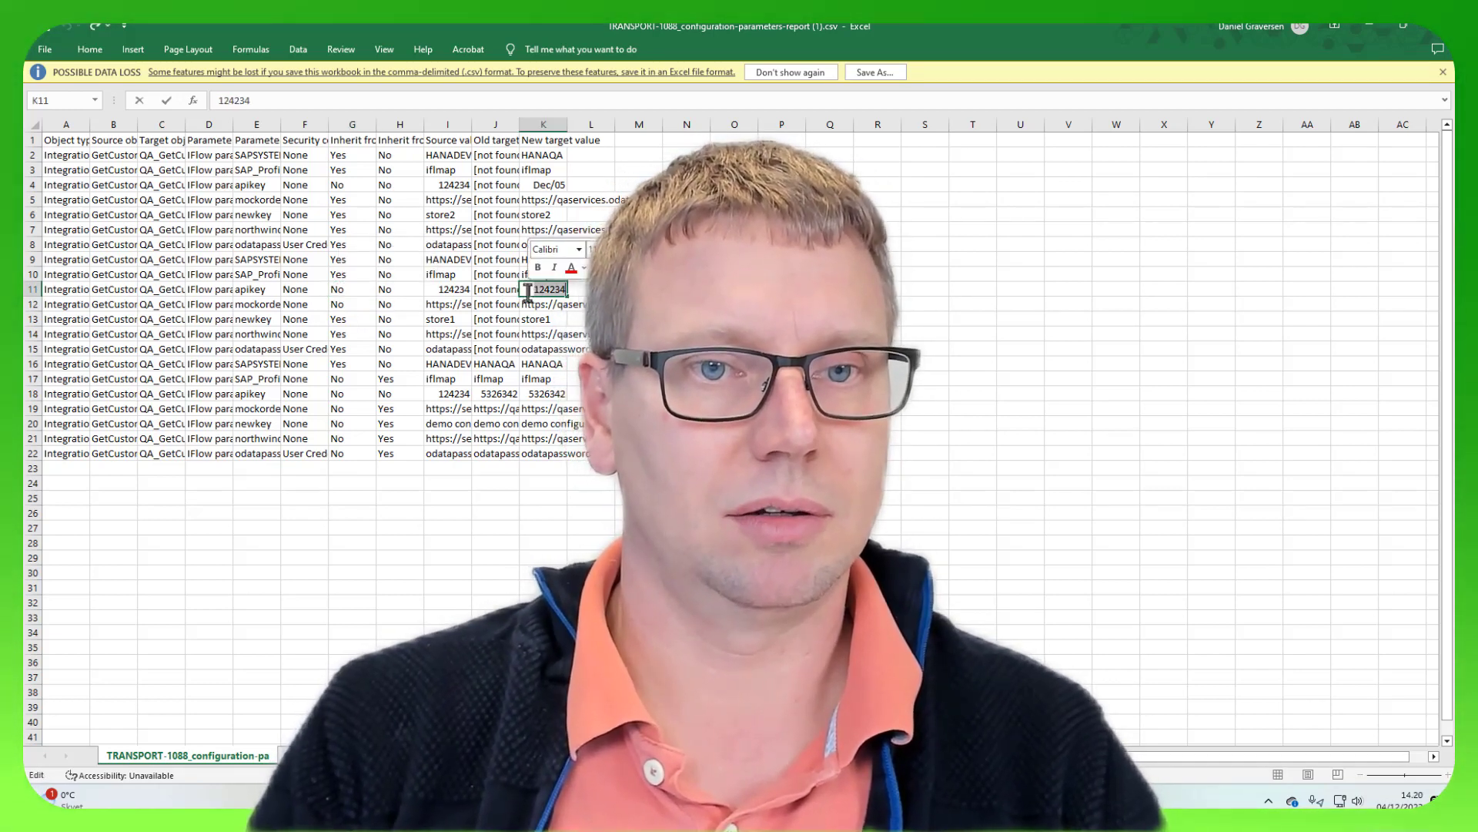
key("BackSpace")
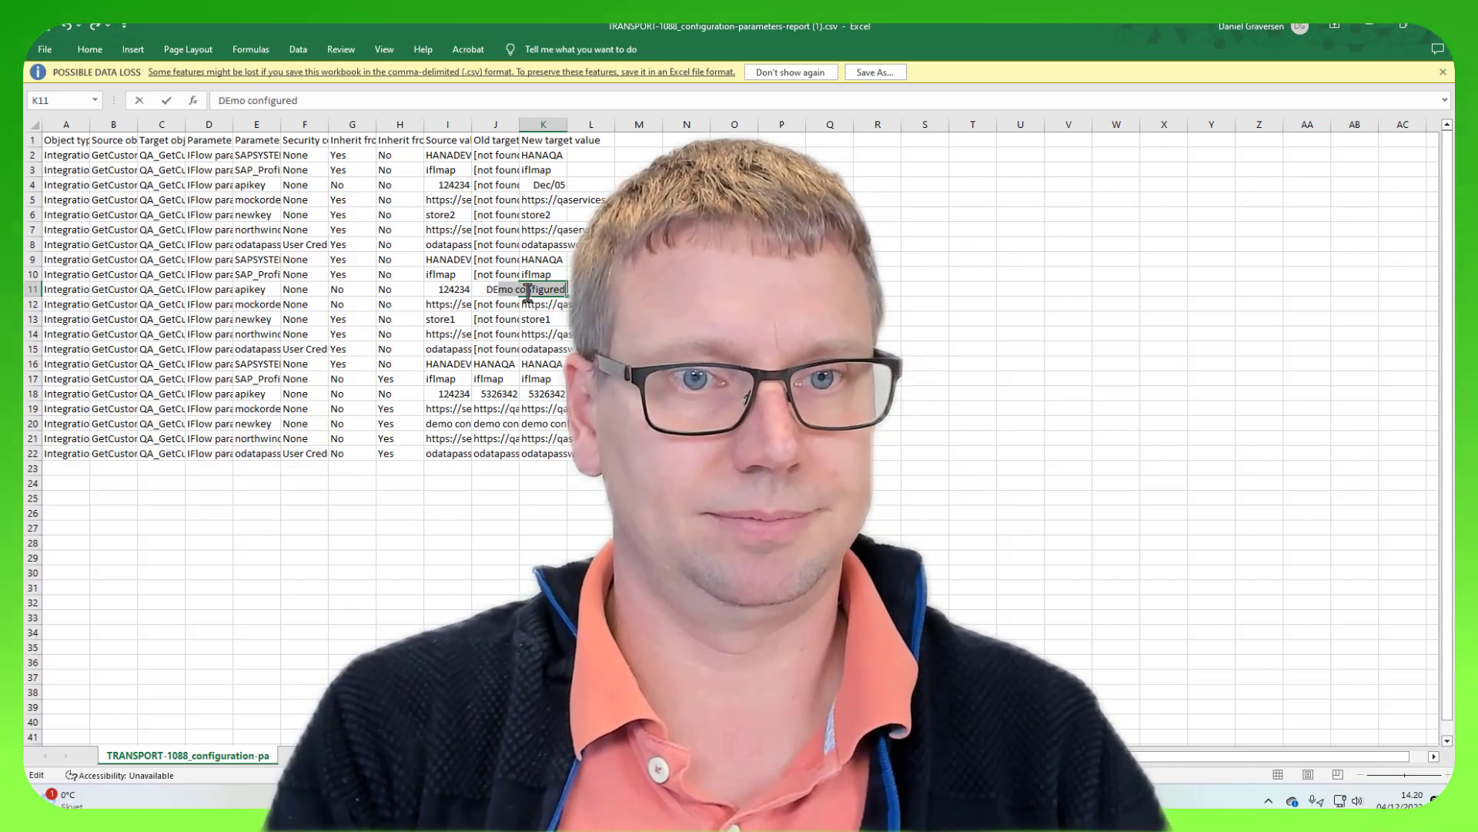
type("DEC")
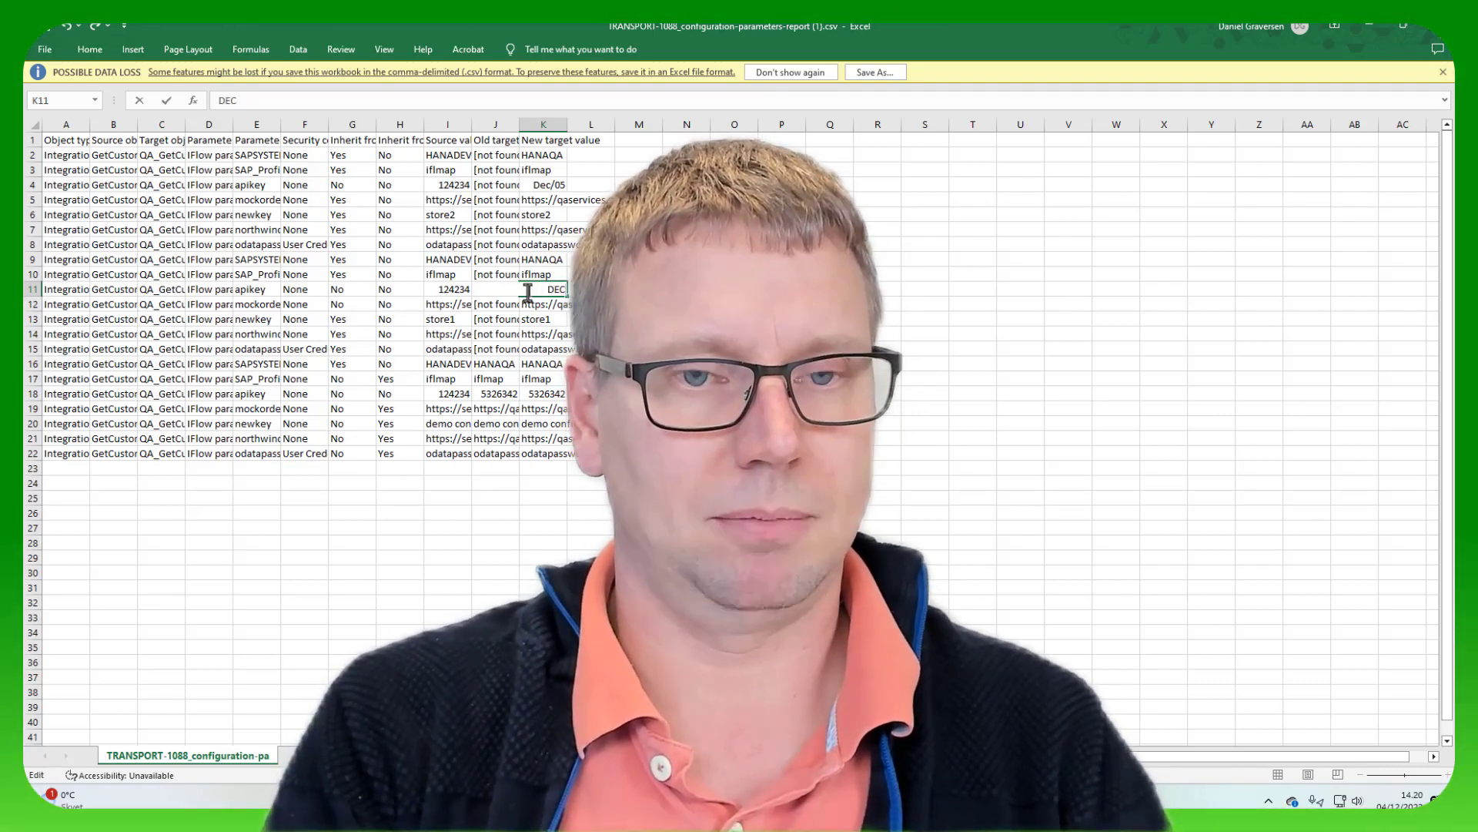
type("BER 34")
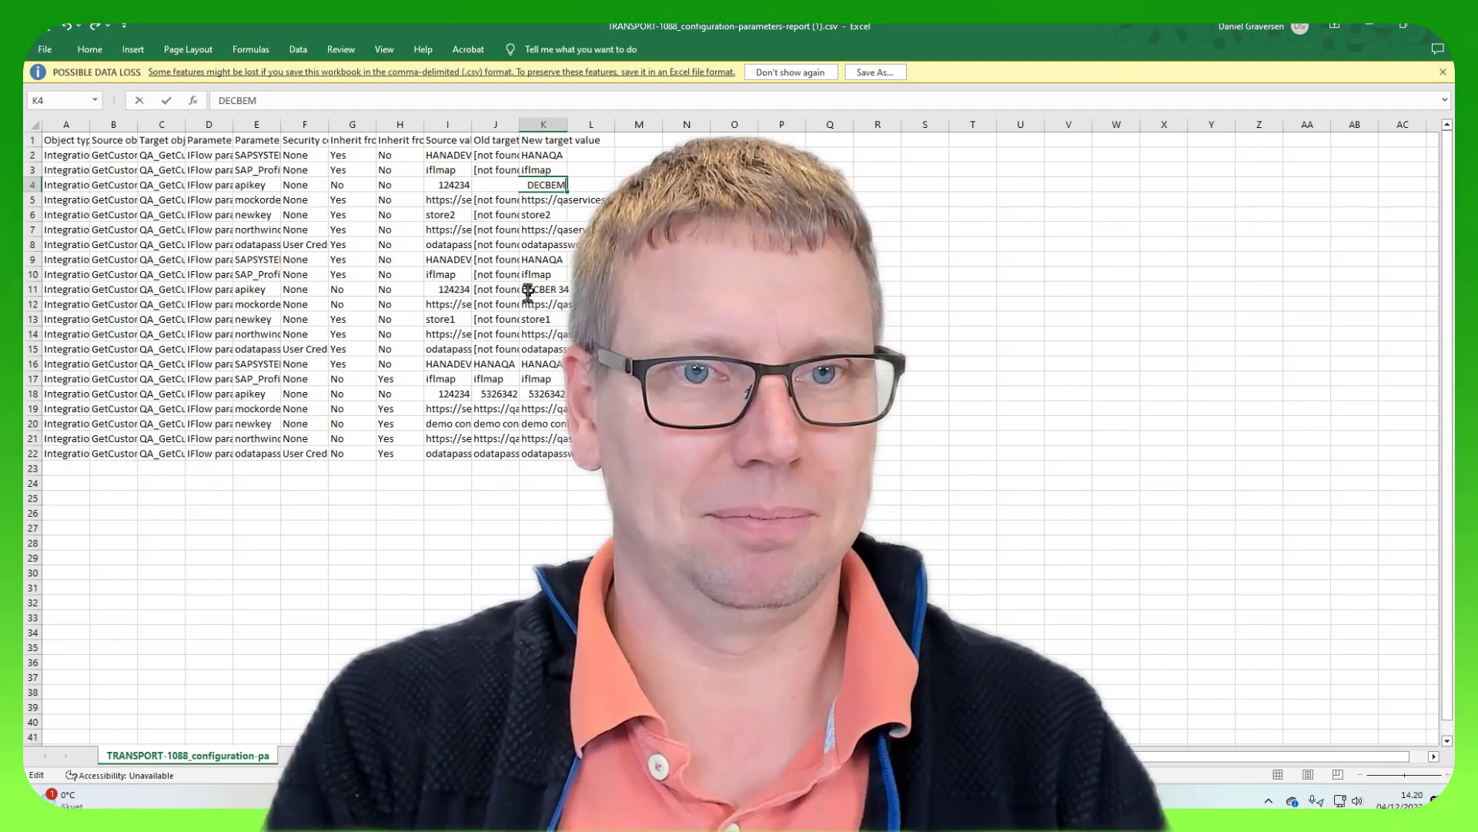
key("Return")
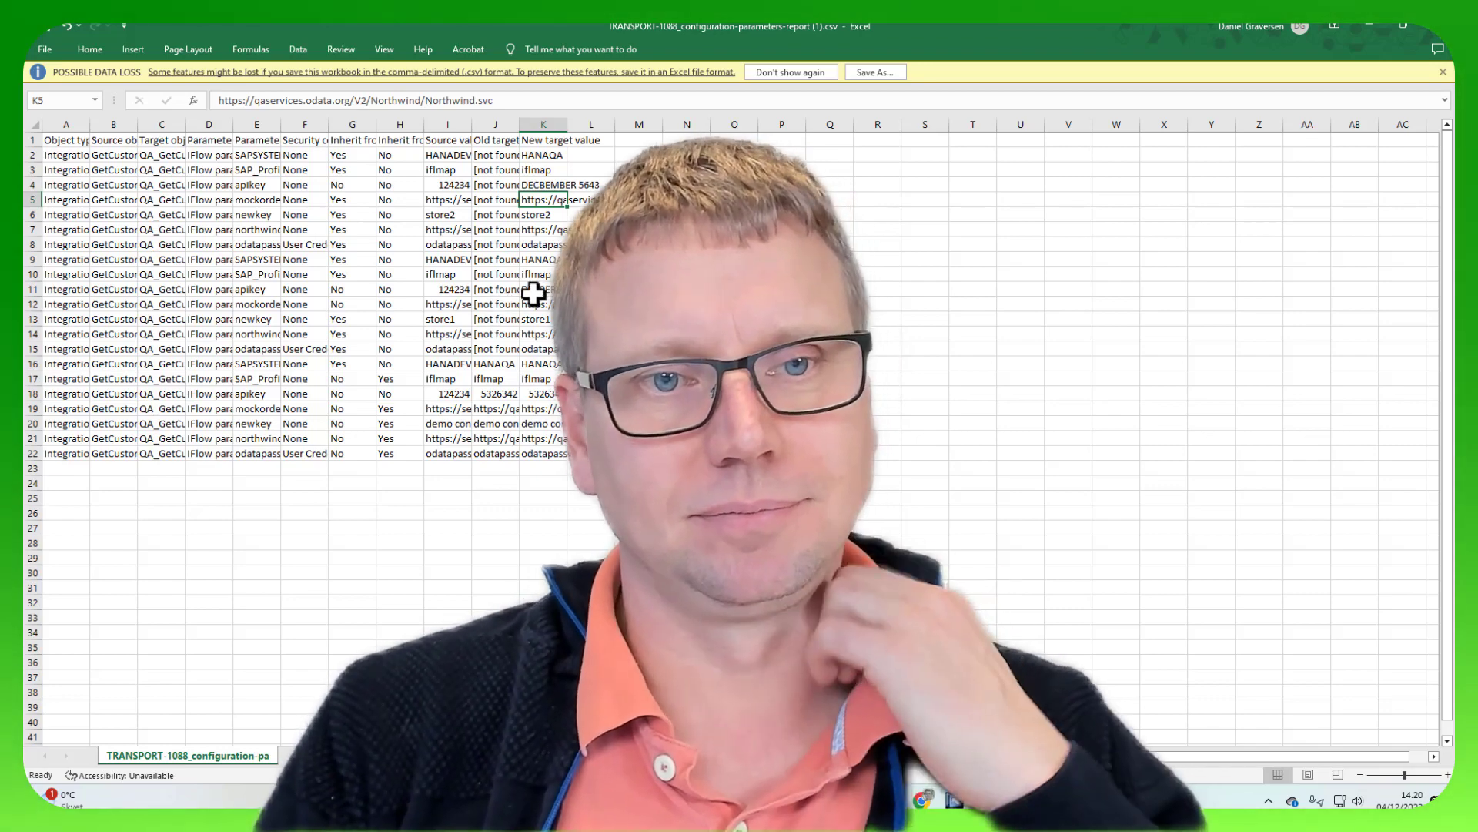
left_click(517, 289)
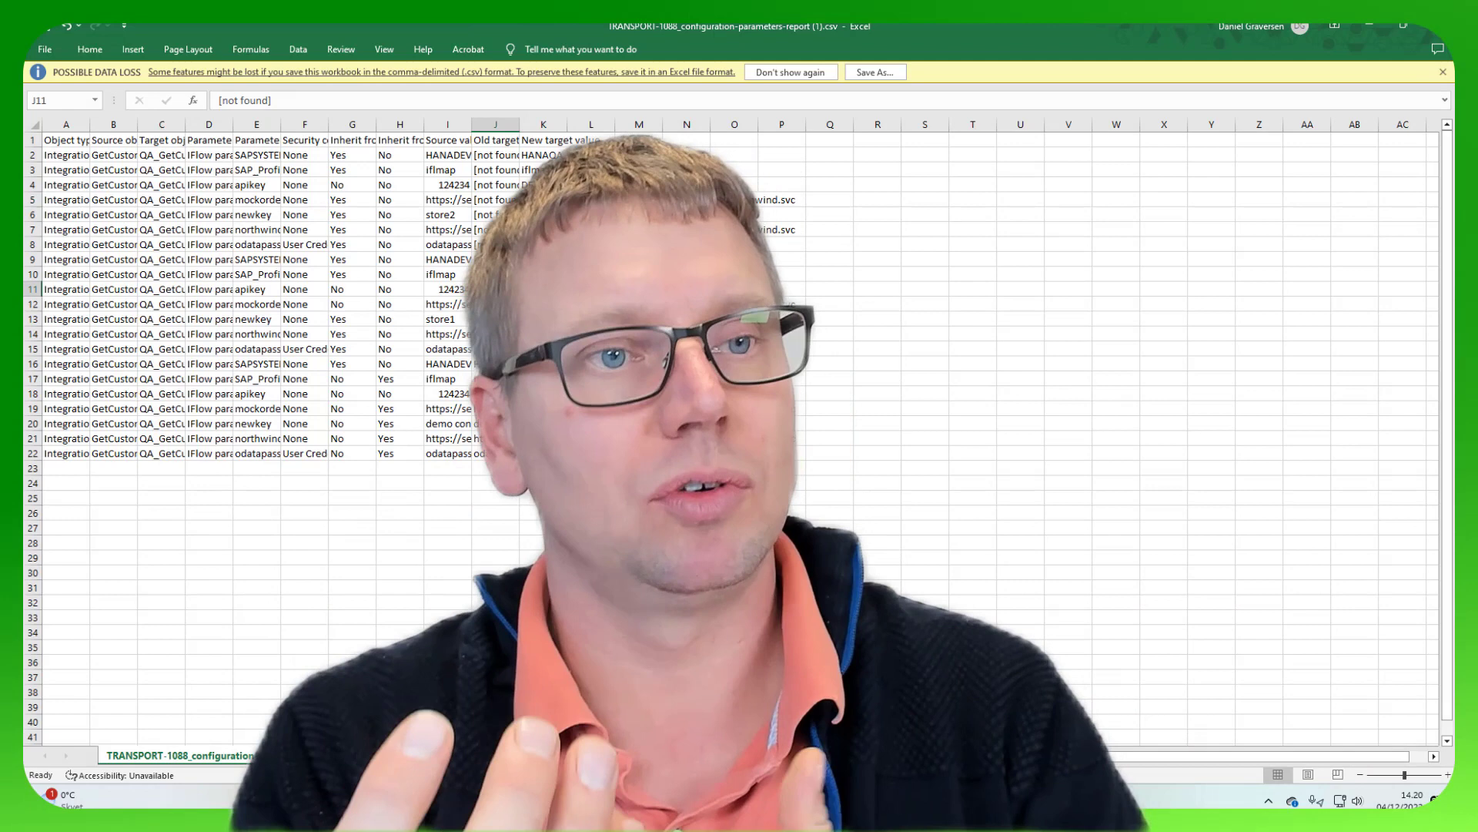
Auto-fit columns C, B and E to show full object and parameter names, then return to Figaf.
double_click(185, 124)
double_click(137, 124)
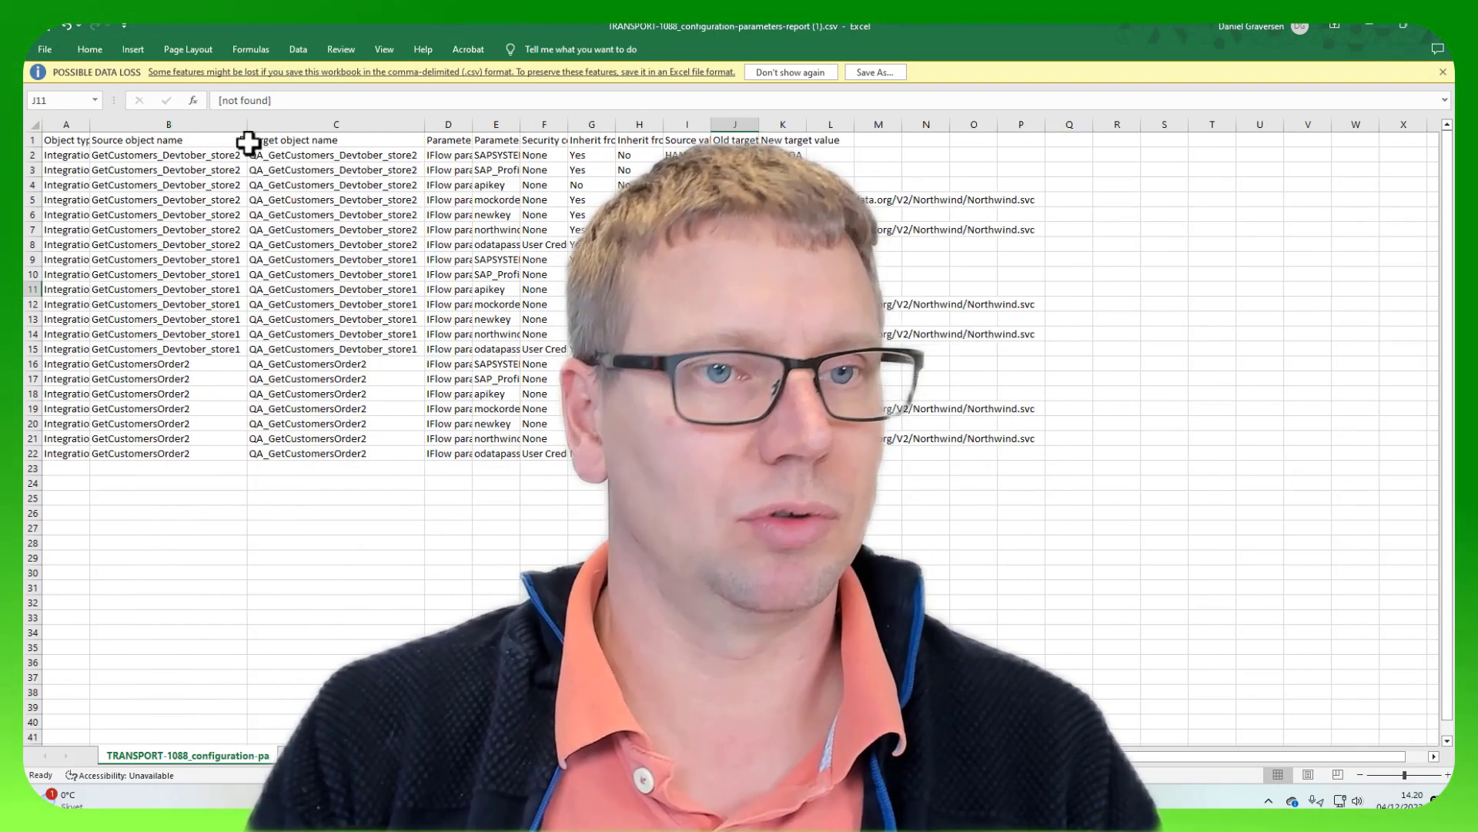
double_click(522, 124)
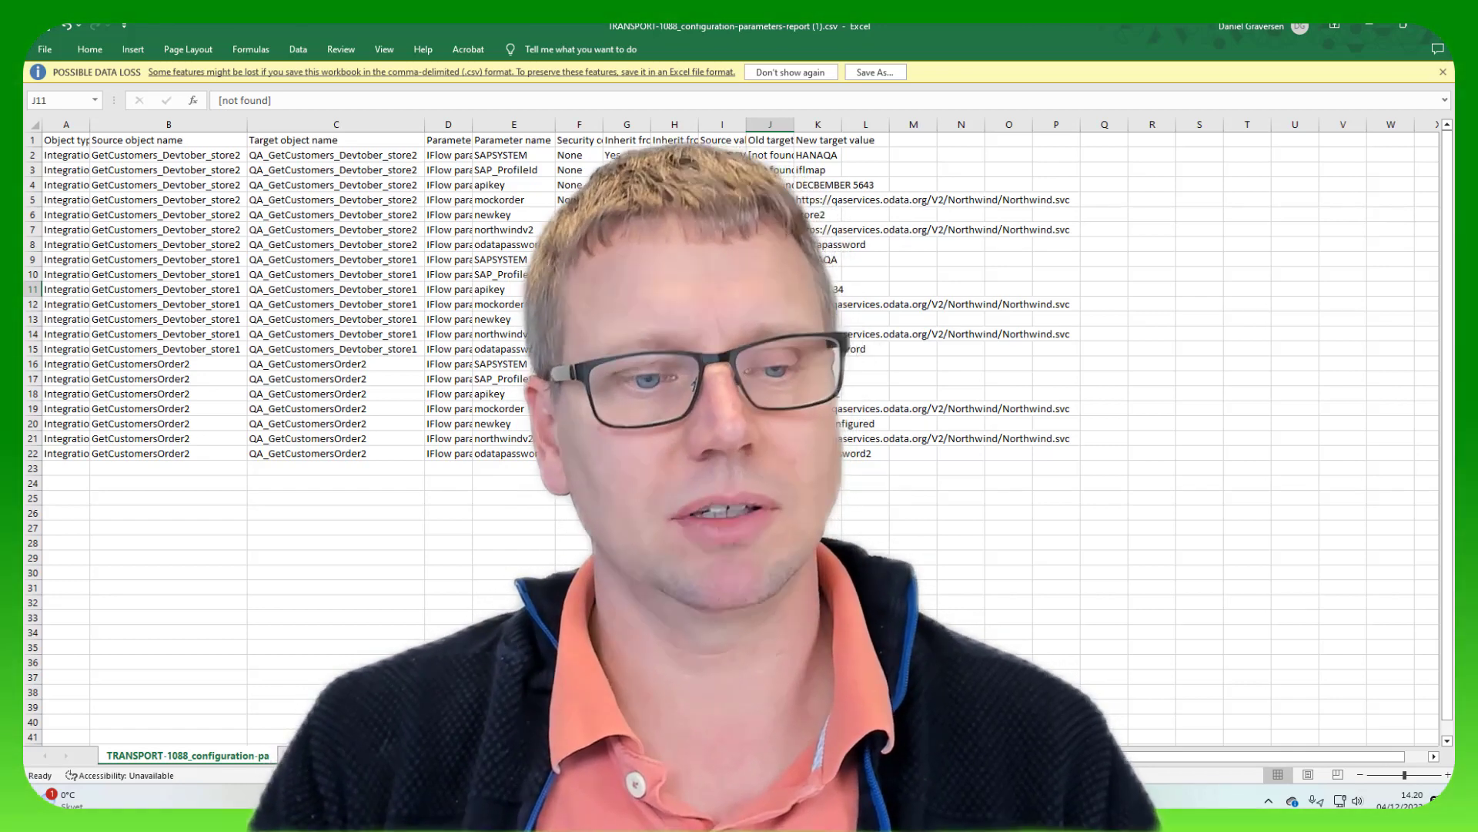
key("alt+Tab")
Batch-load the edited configuration-parameters CSV from Downloads and submit its four parameter changes.
left_click(938, 479)
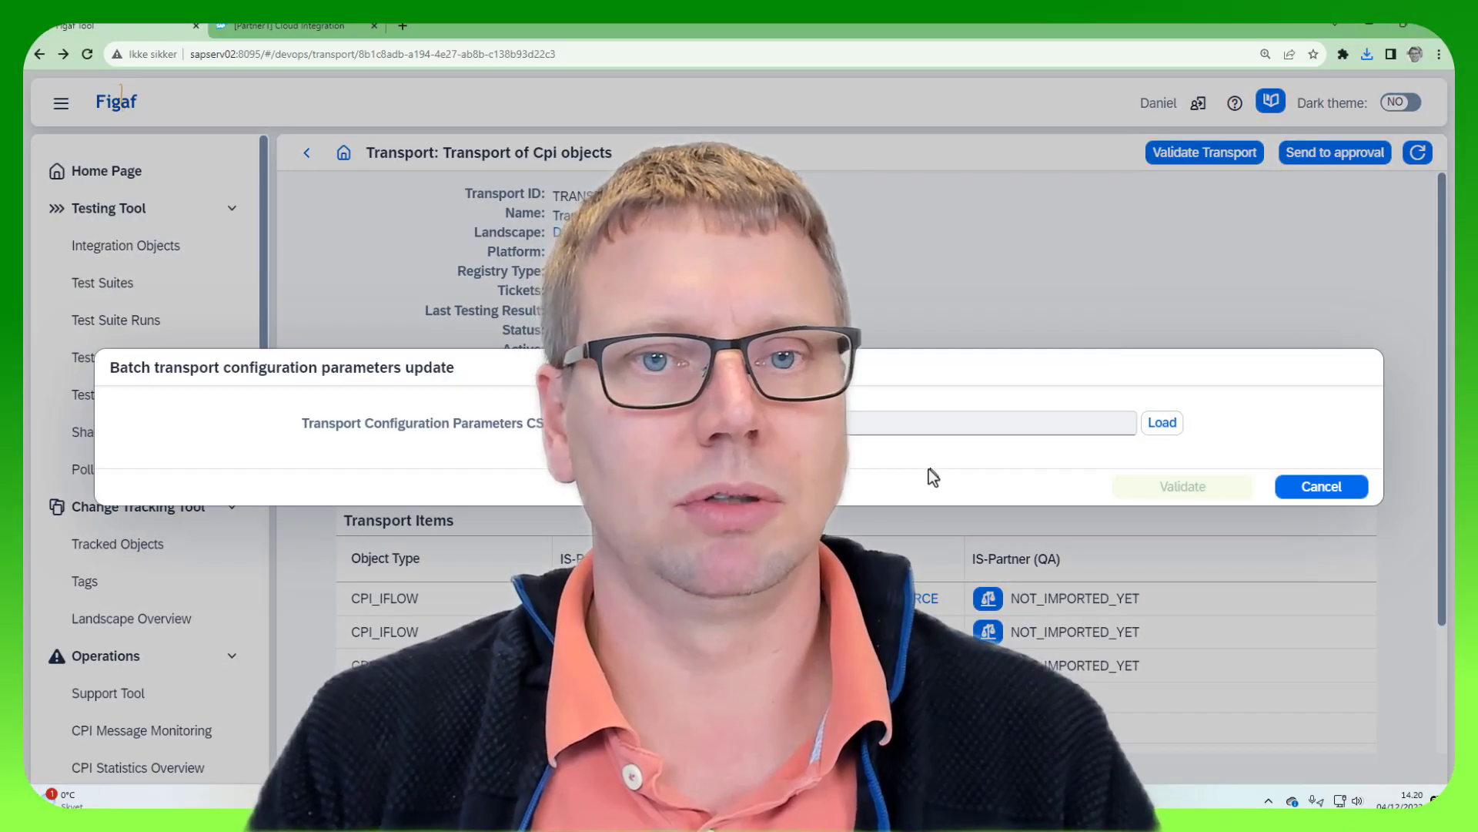
left_click(1164, 424)
left_click(283, 224)
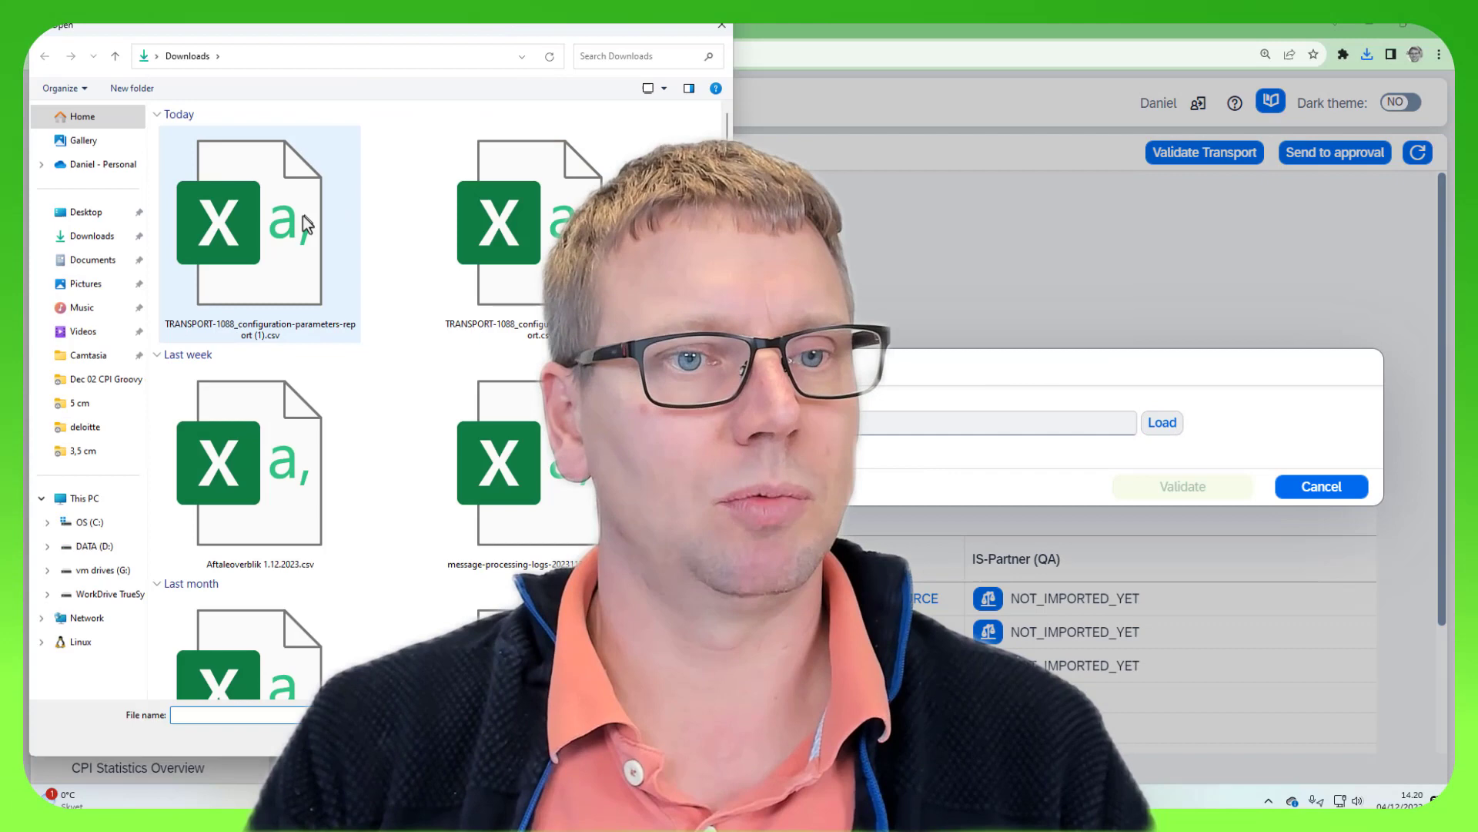
double_click(304, 220)
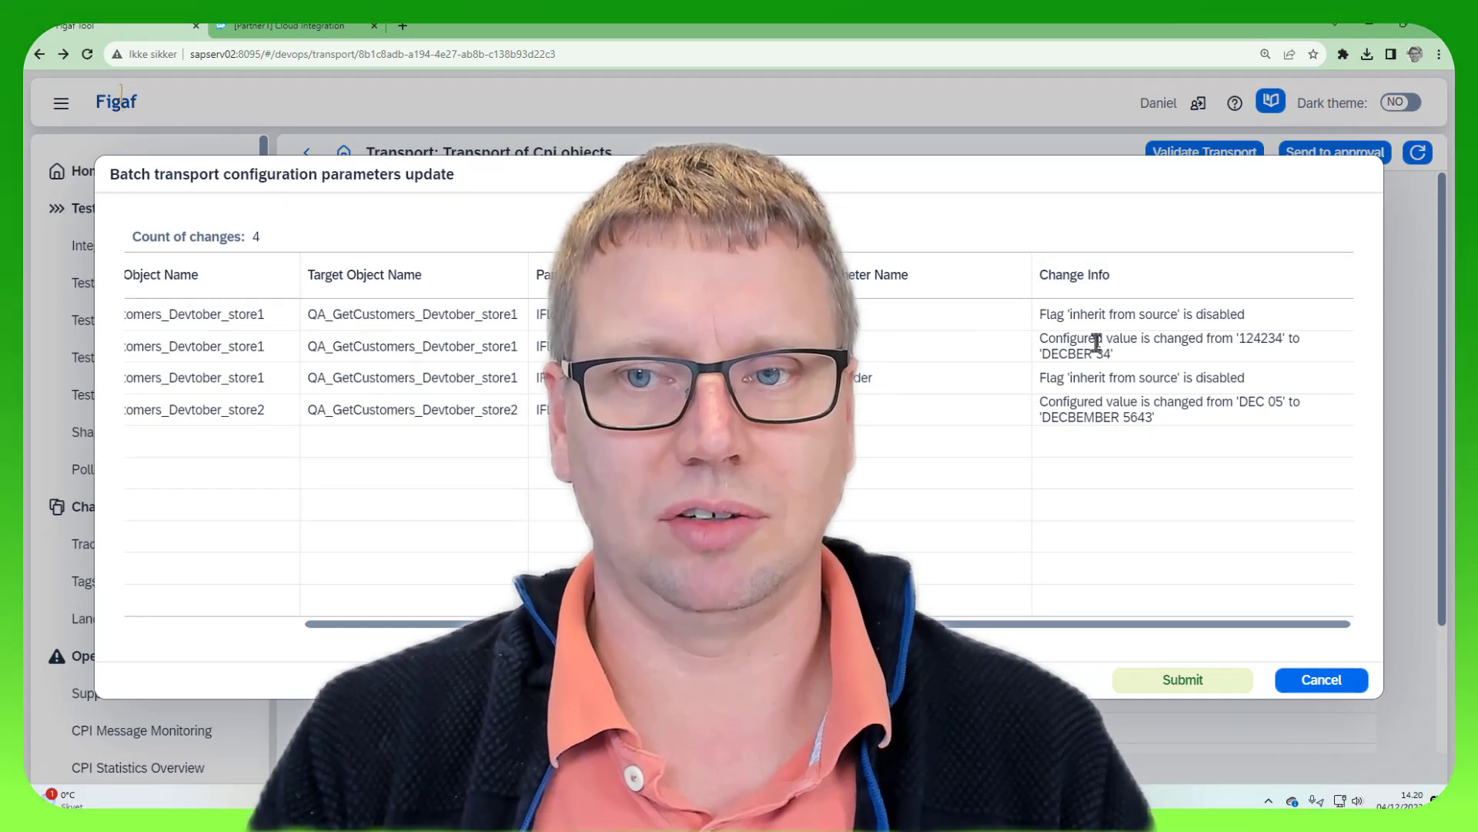
left_click_drag(1096, 343, 1063, 313)
left_click(1171, 680)
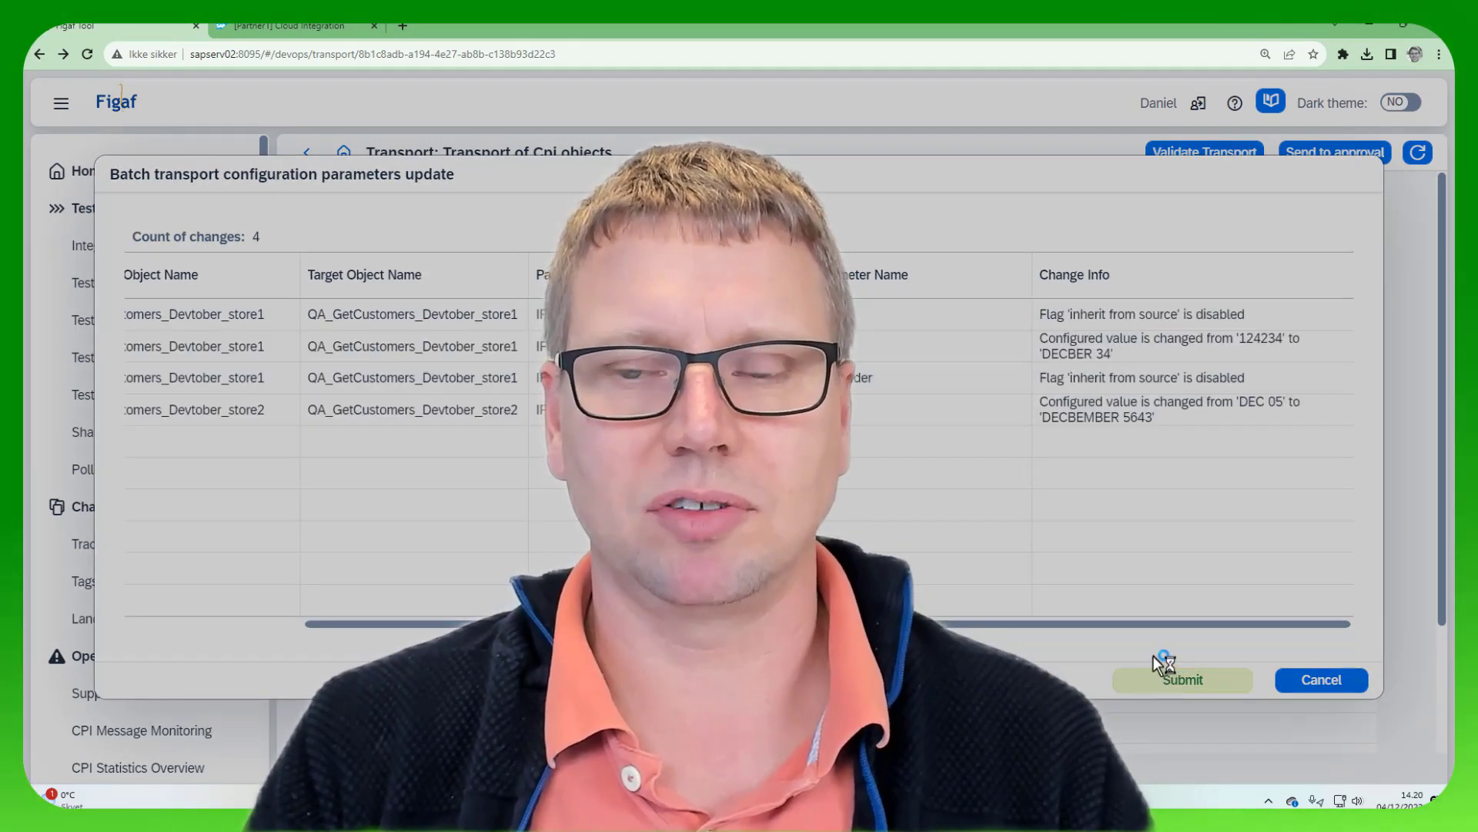
left_click(894, 471)
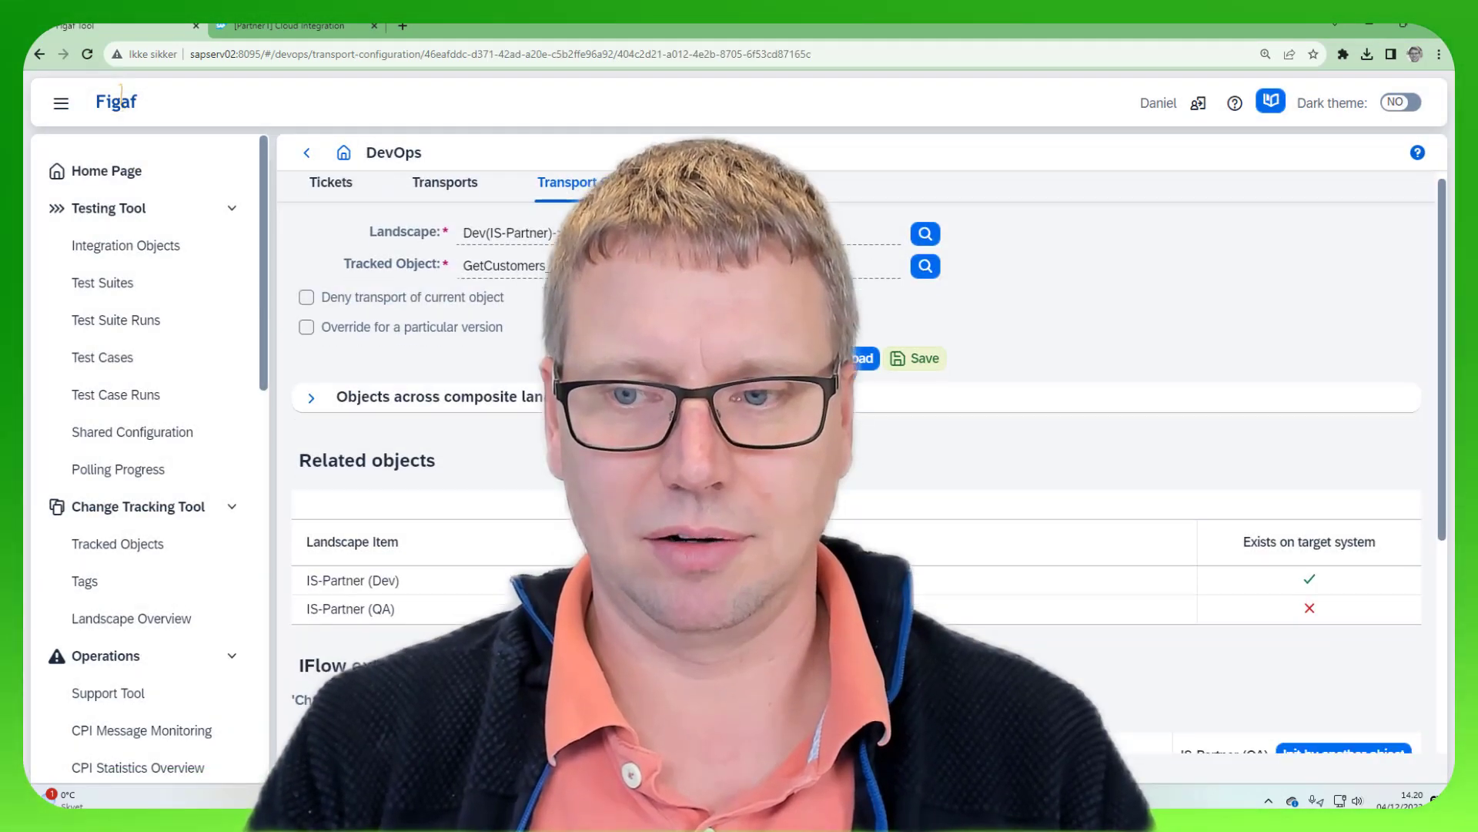
Verify the QA parameter value reads DECBER 34 in the DevOps configuration.
scroll(847, 462, "down", 4)
left_click(1256, 565)
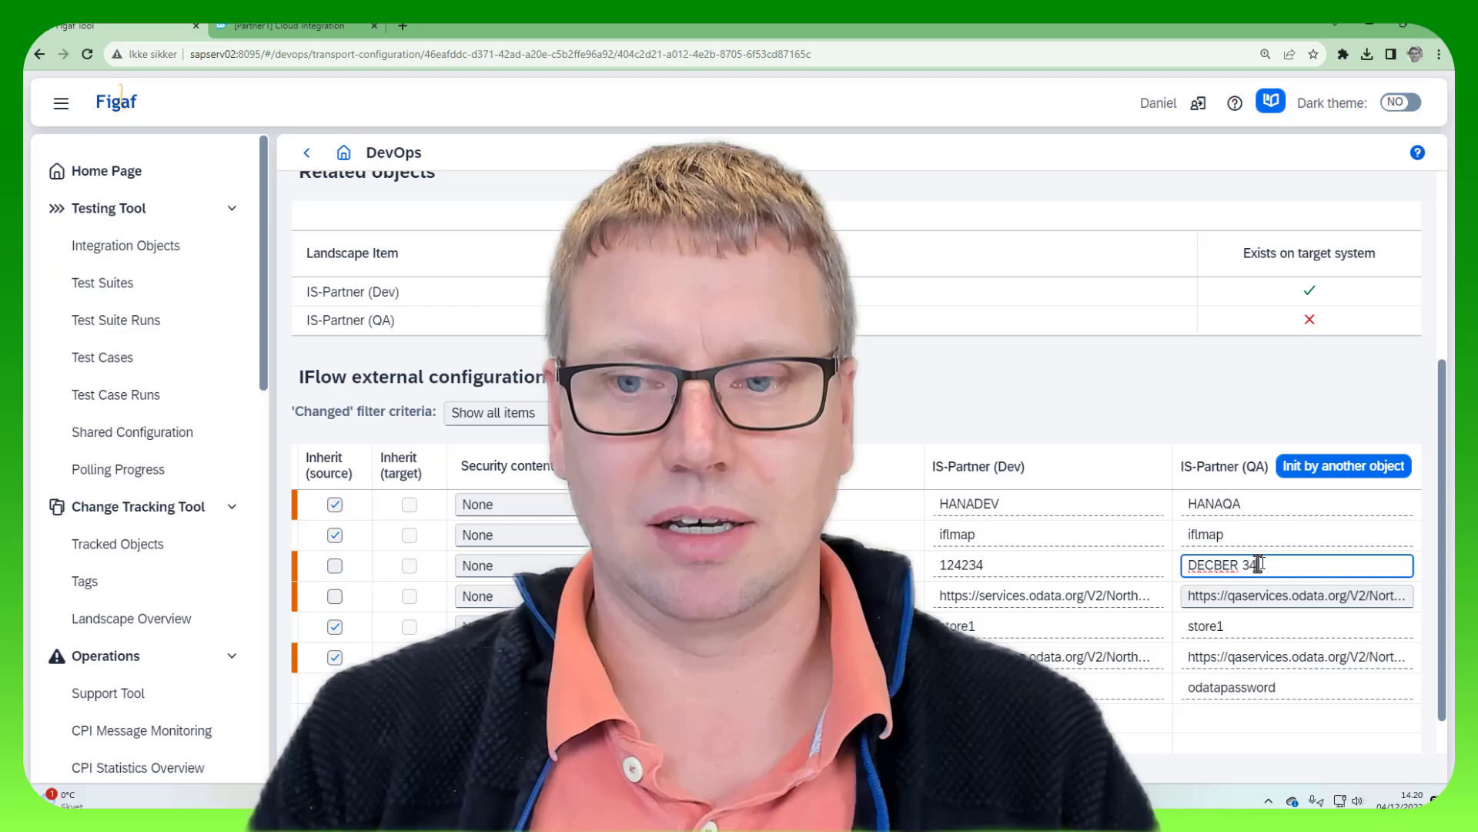
key("ctrl+a")
left_click(311, 158)
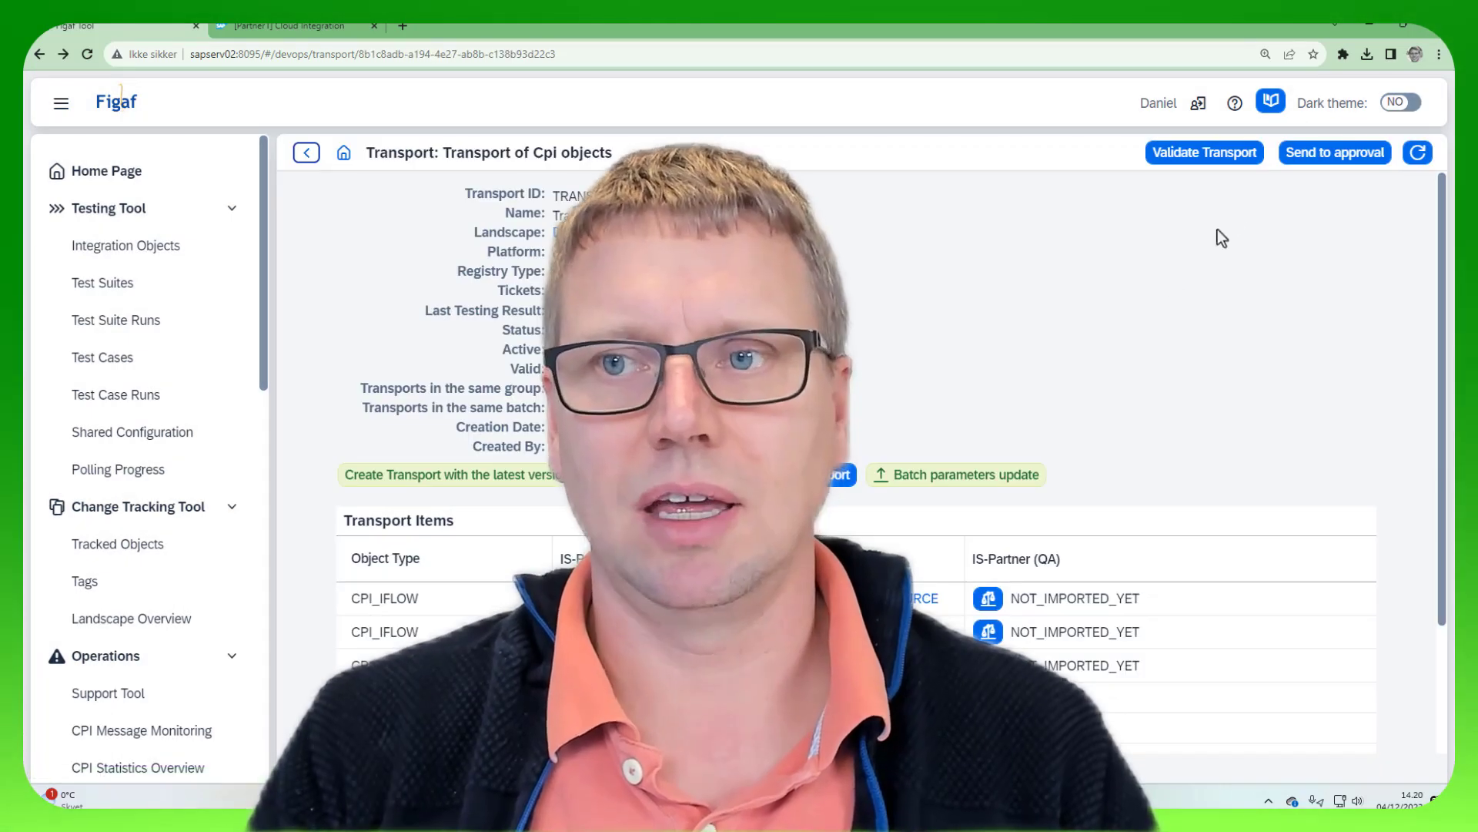
Send the transport for approval and review the object differences report.
left_click(1324, 156)
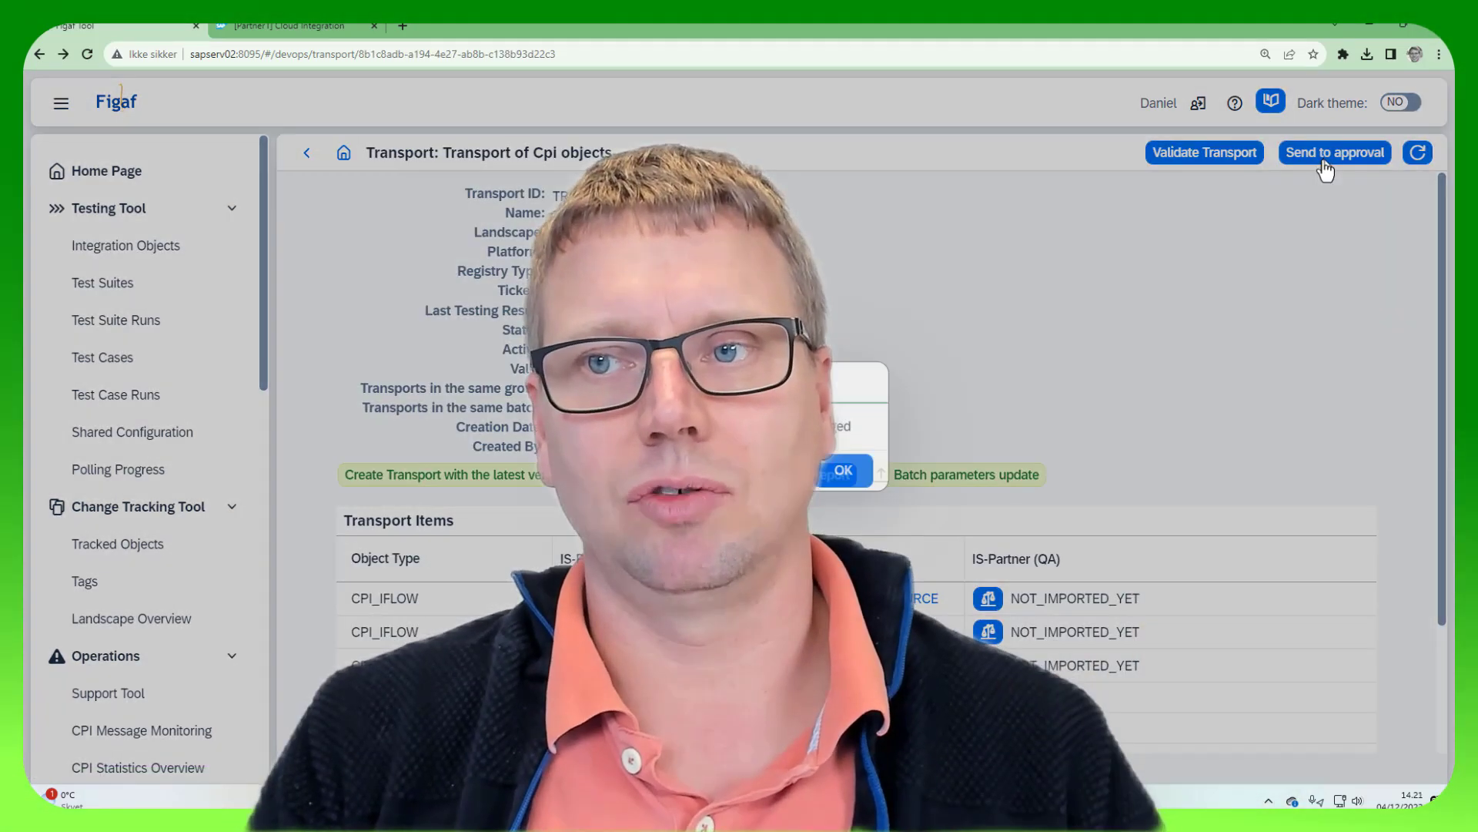
left_click(845, 470)
scroll(847, 462, "down", 3)
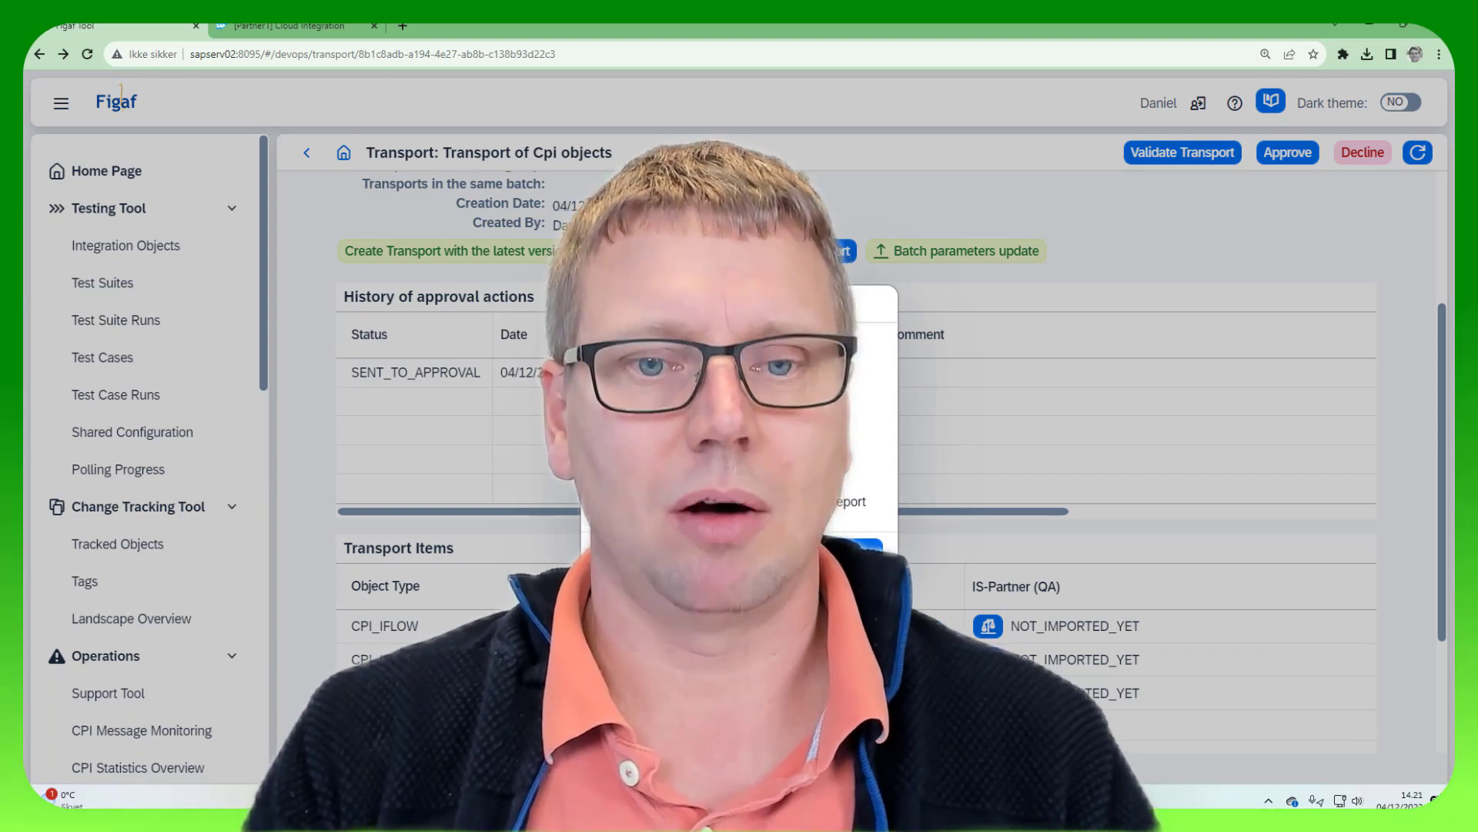
scroll(958, 566, "down", 10)
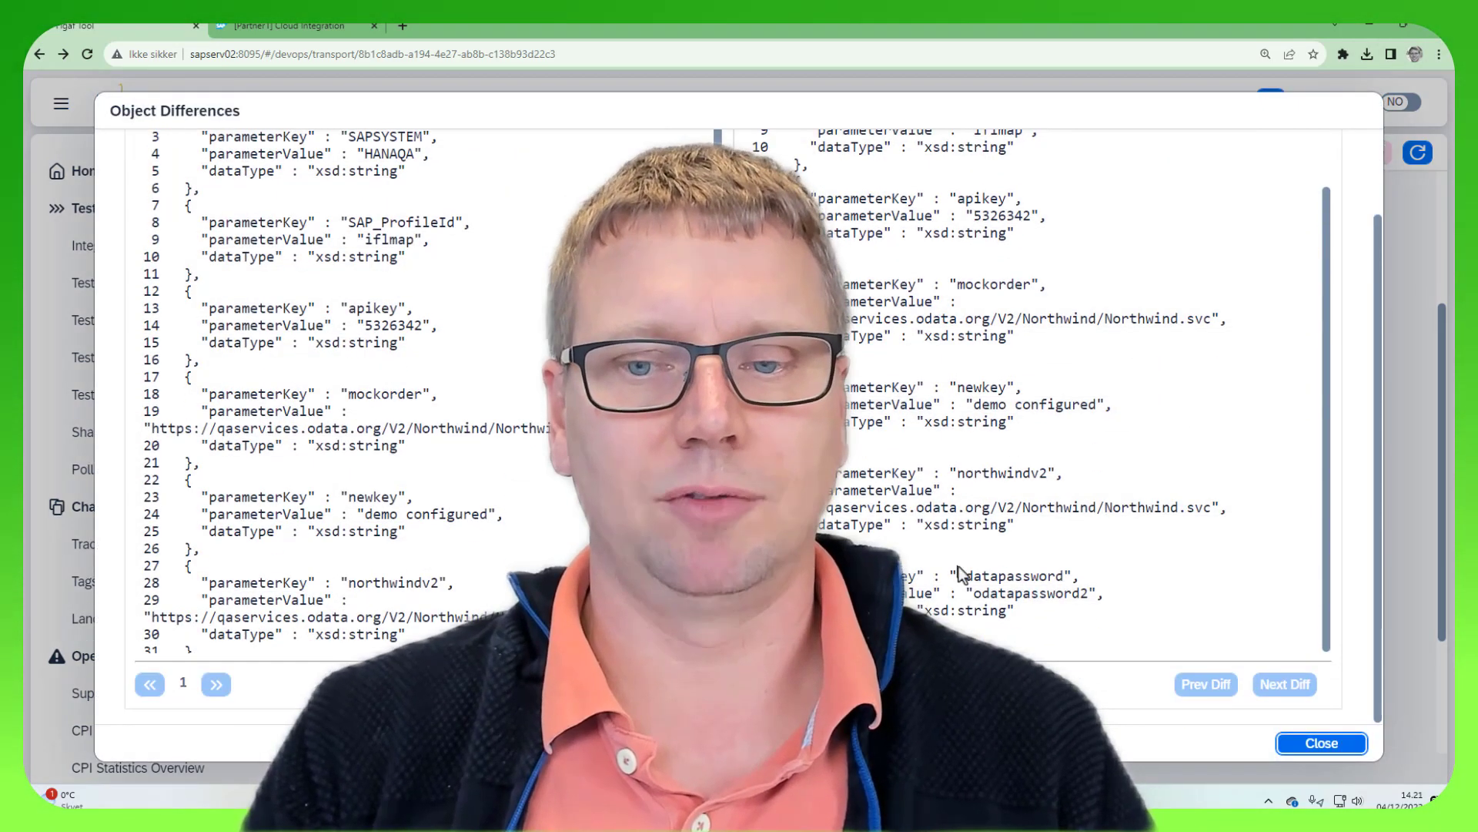
left_click(1336, 757)
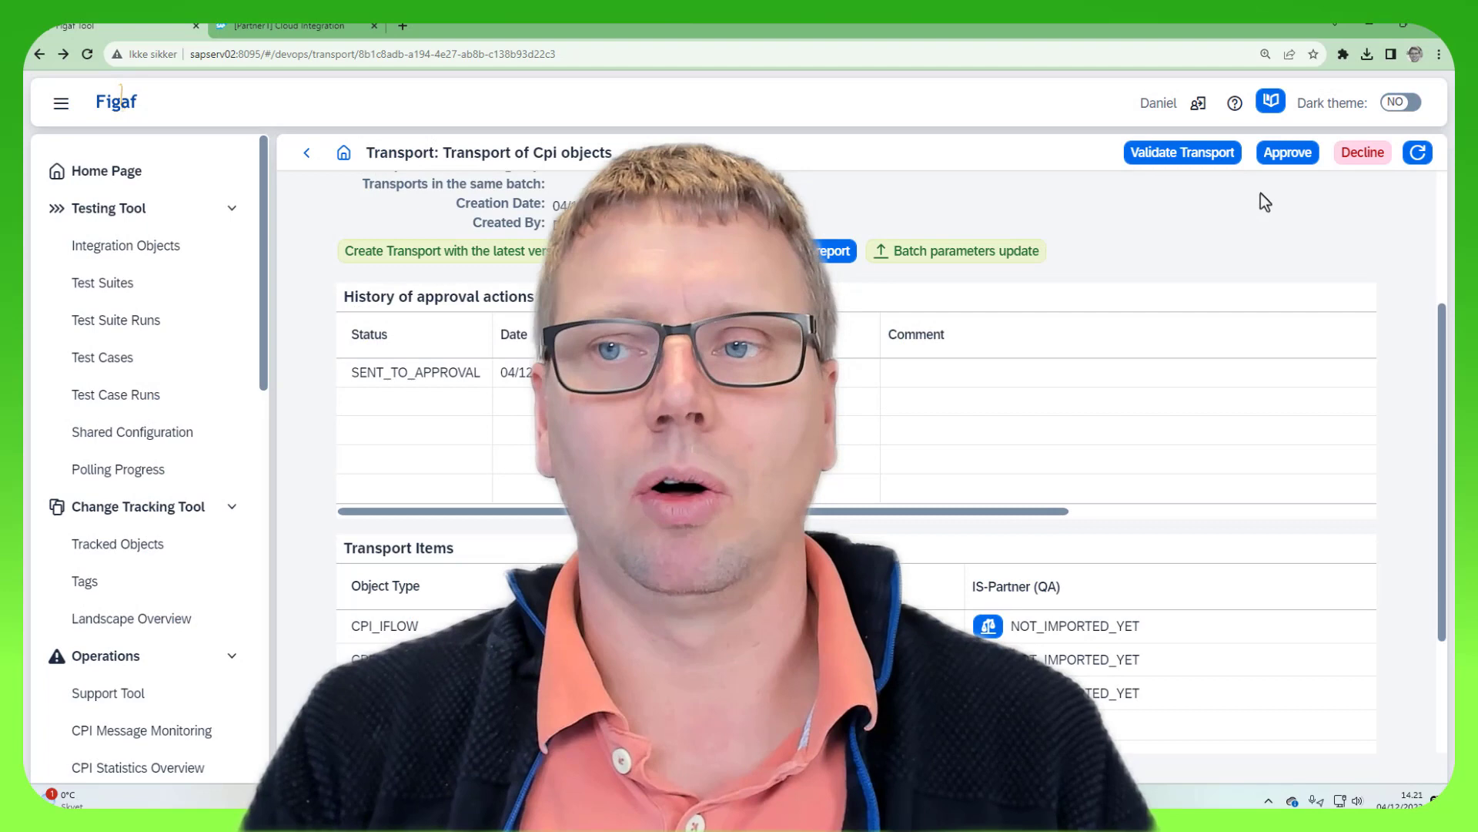
Approve the transport in the Approve Transport dialog.
left_click(1288, 152)
left_click(924, 517)
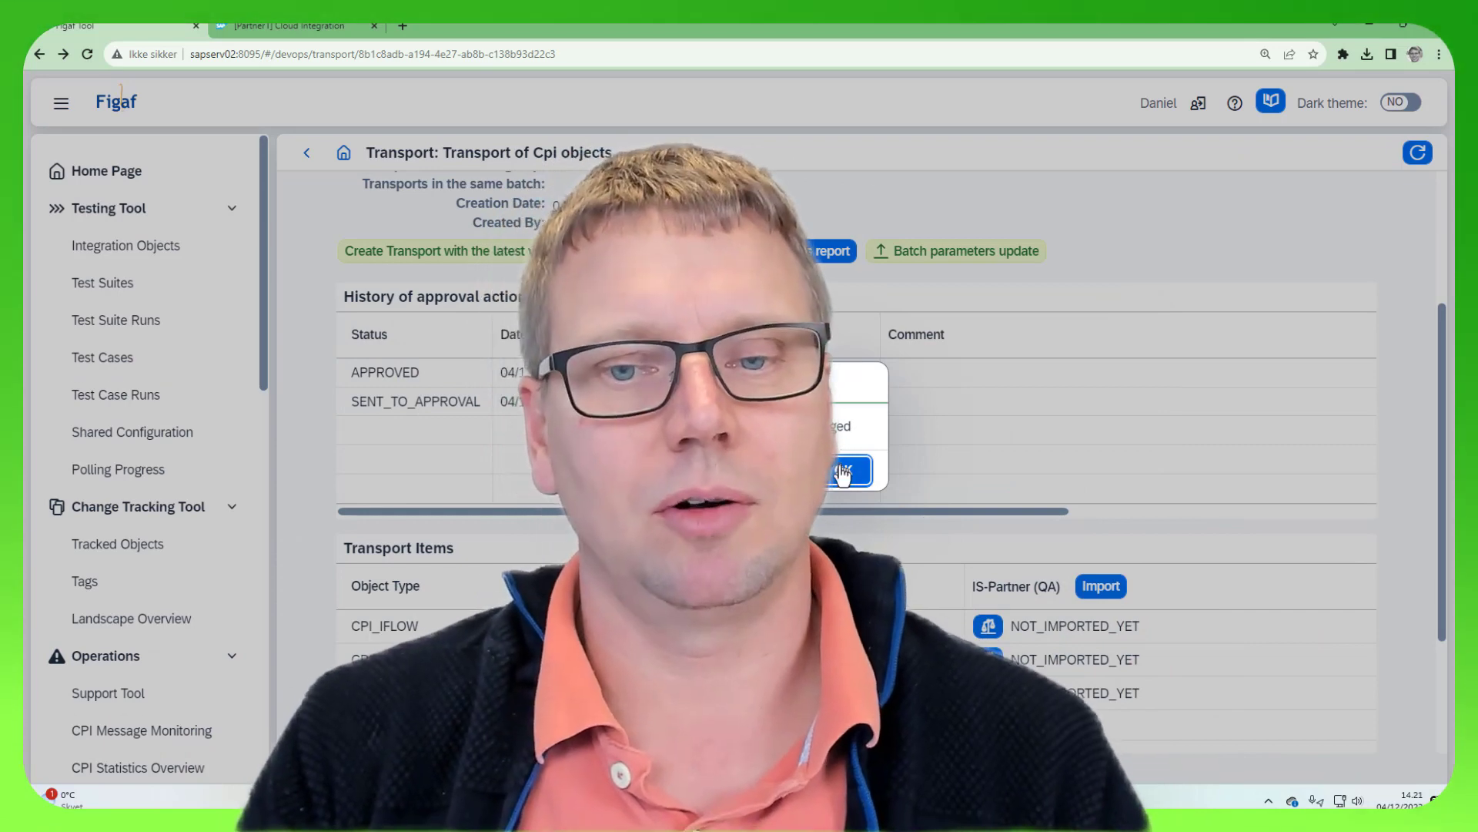
key("Return")
Import the transport into IS-Partner (QA) and refresh until it reaches POST_SYNC.
left_click(1099, 587)
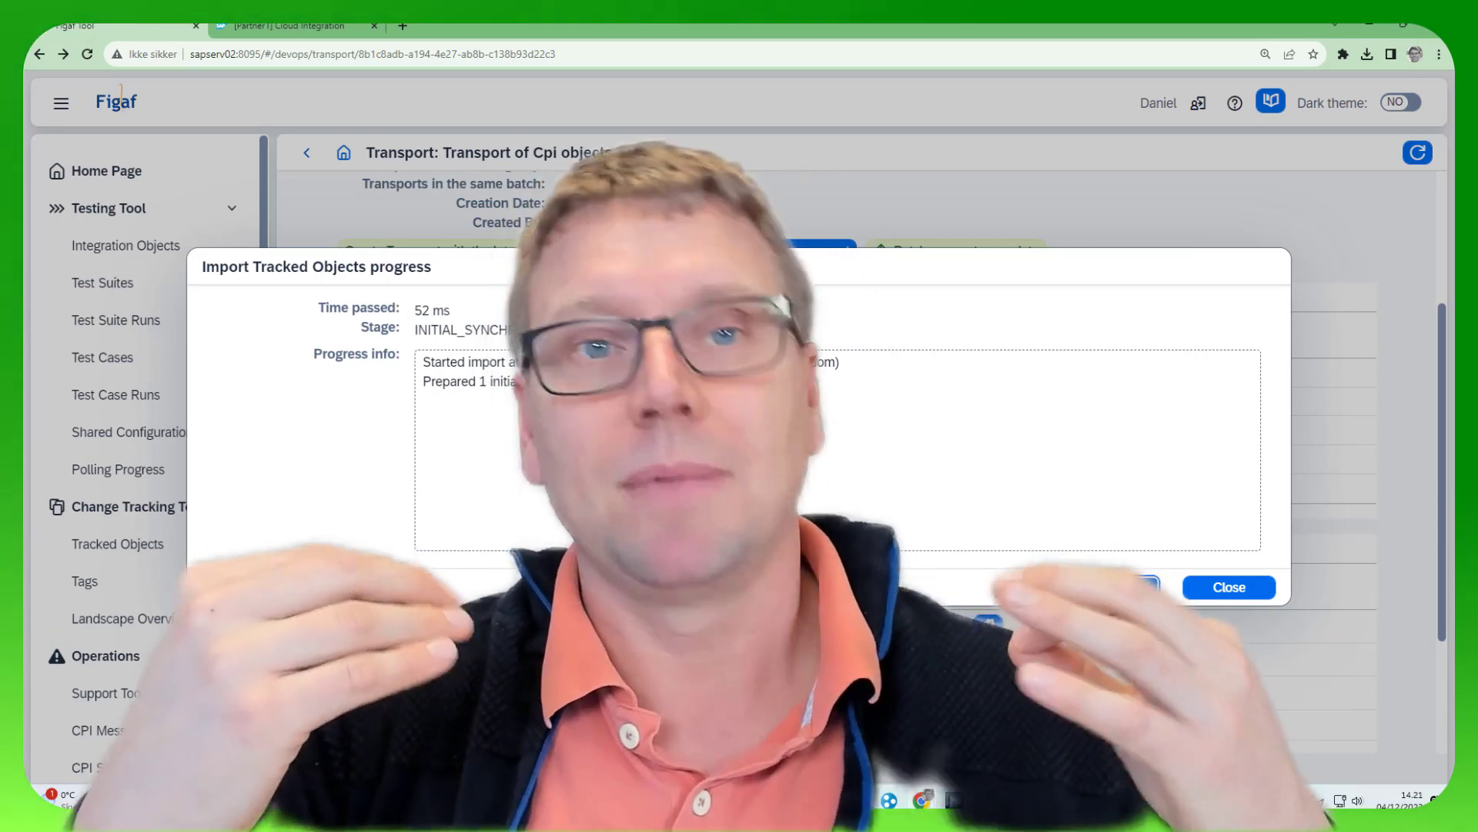
left_click(1096, 589)
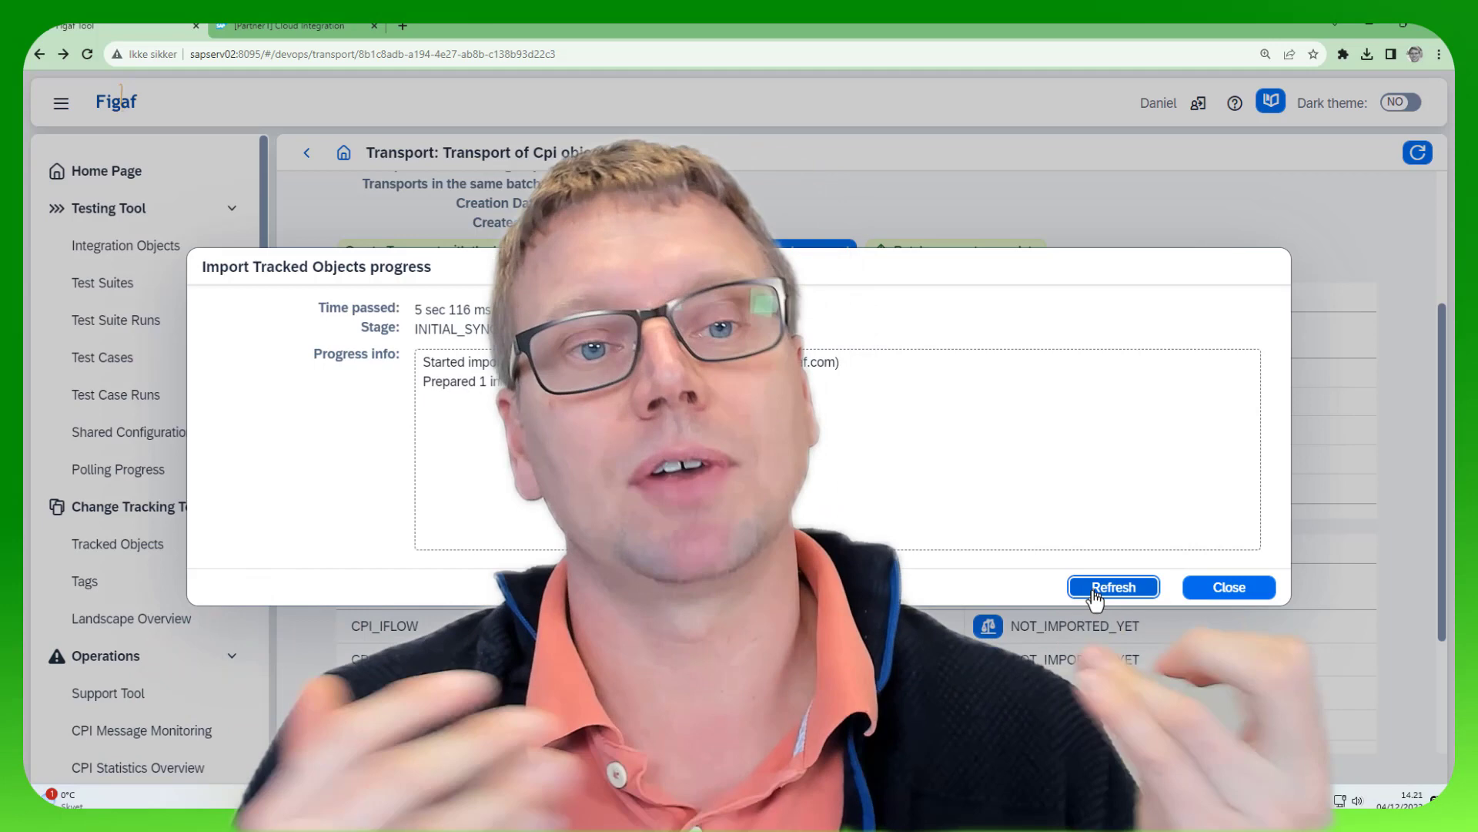
left_click(1095, 590)
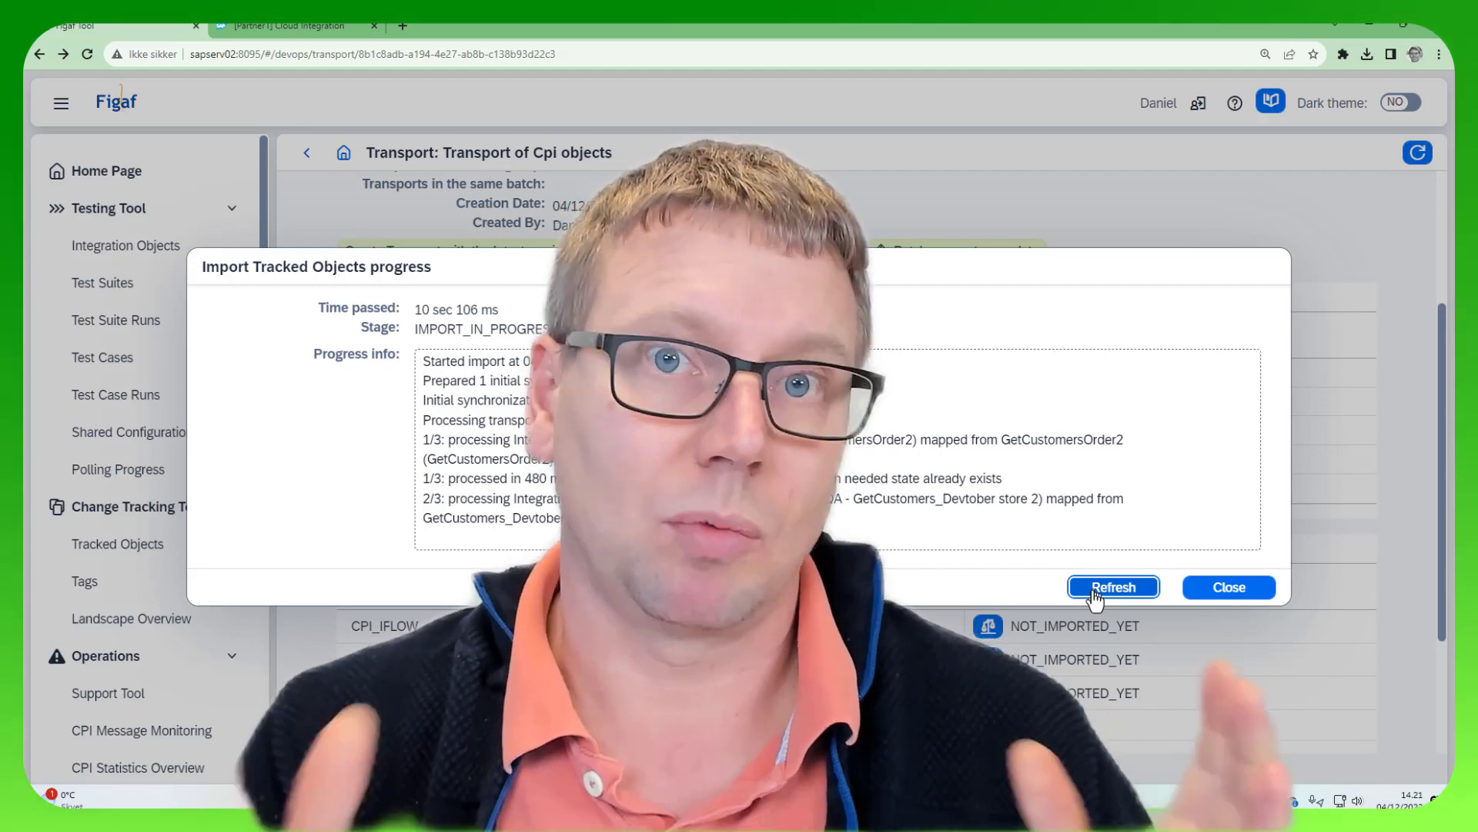
left_click(1095, 589)
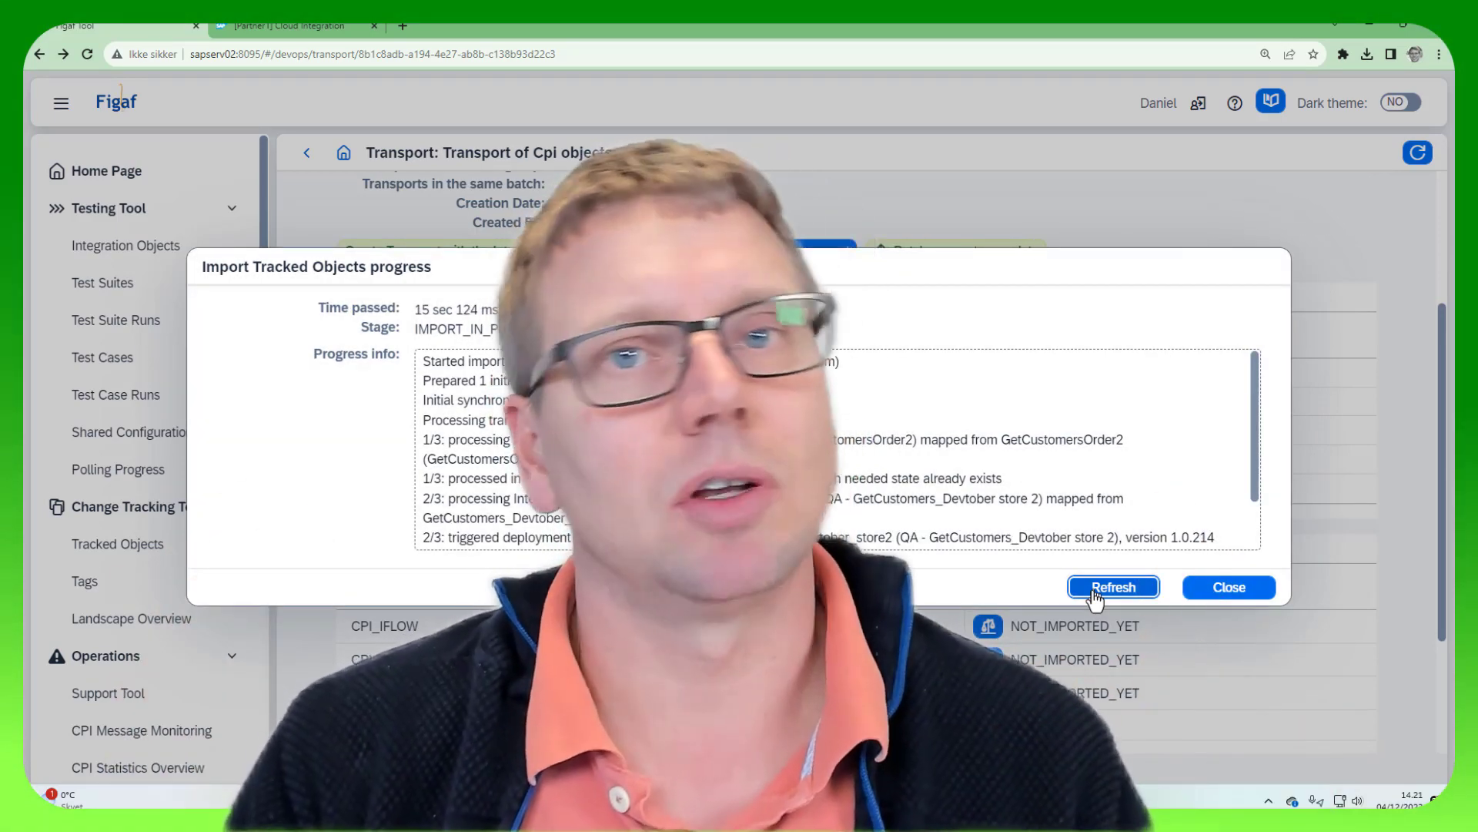
left_click(1095, 589)
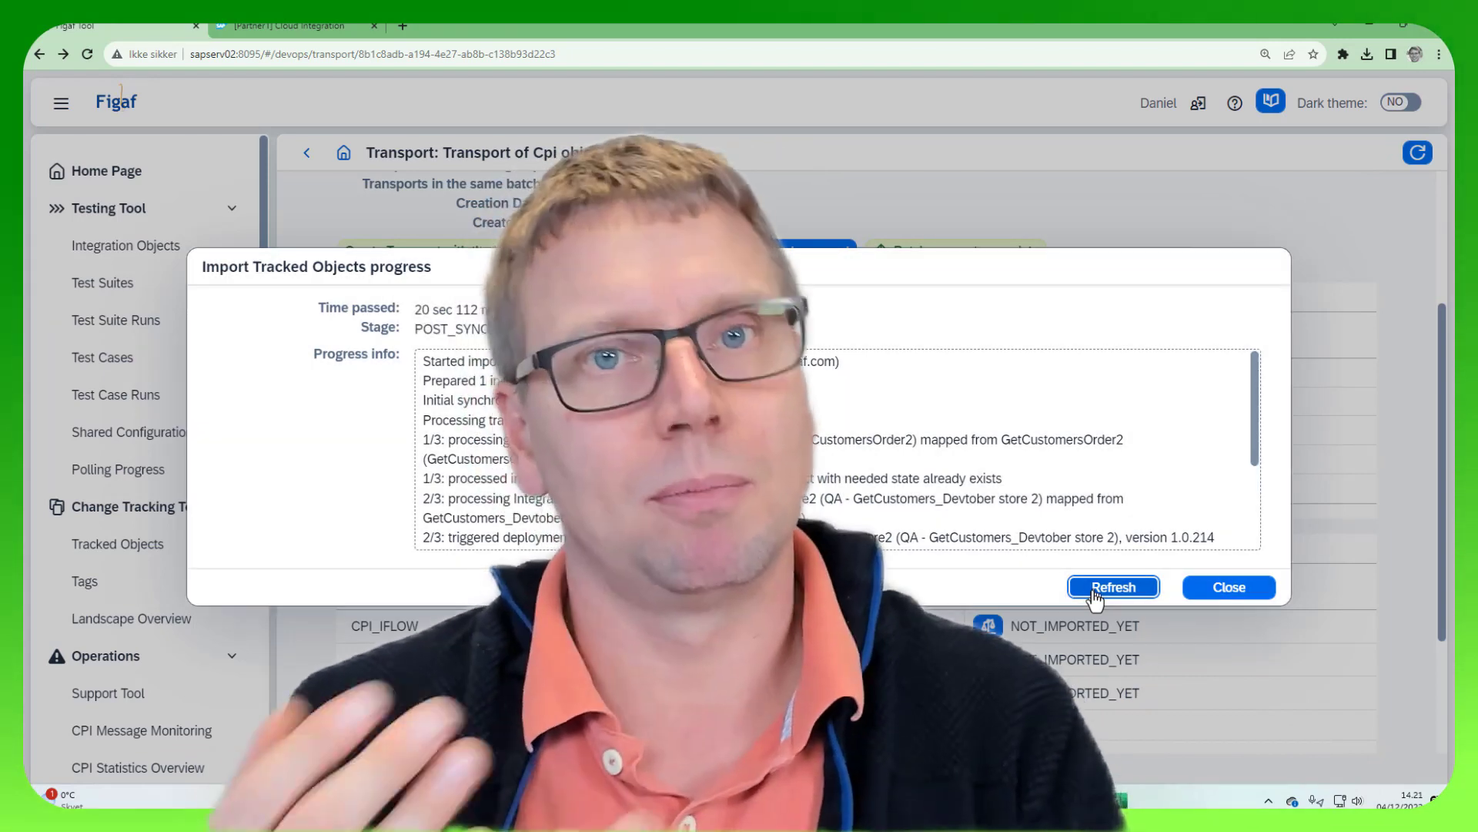